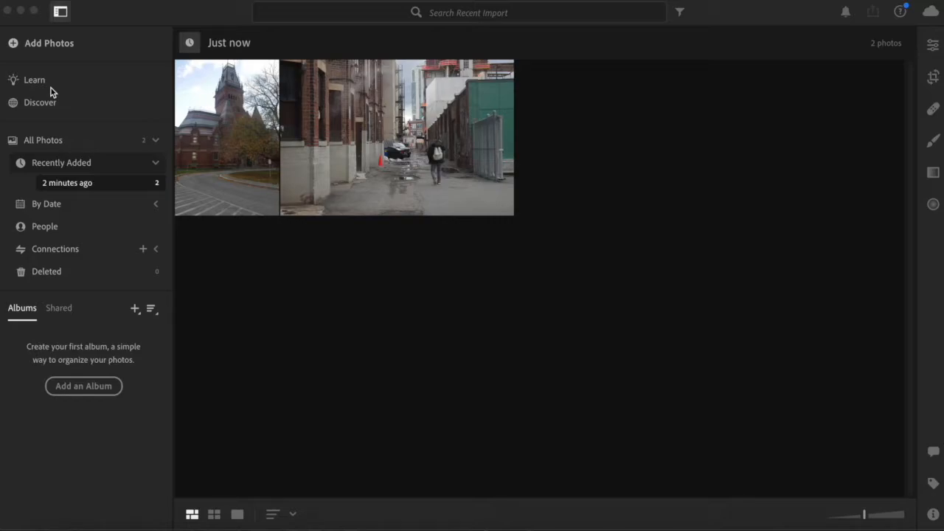
- Open the red-brick tower photo for editing and dismiss the Photos panel tip
{"action": "left_click", "coordinate": [253, 116]}
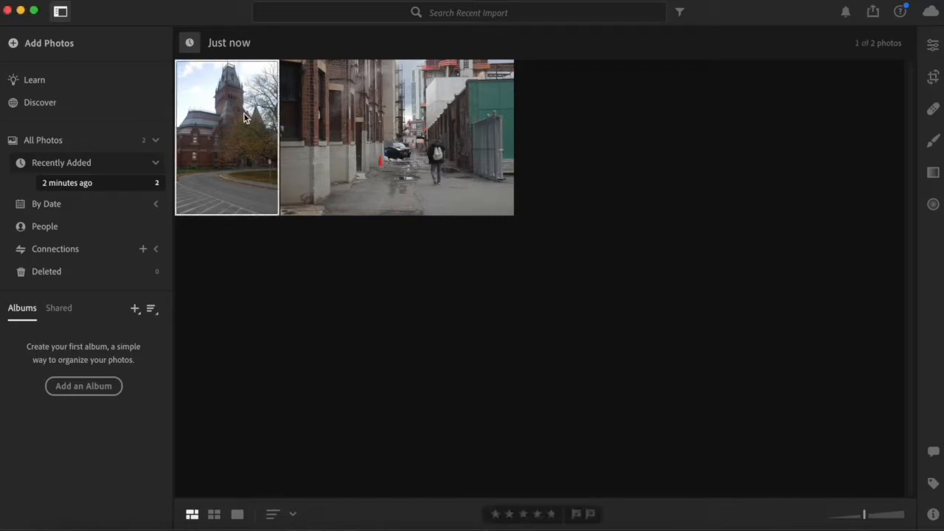
{"action": "left_click", "coordinate": [238, 167]}
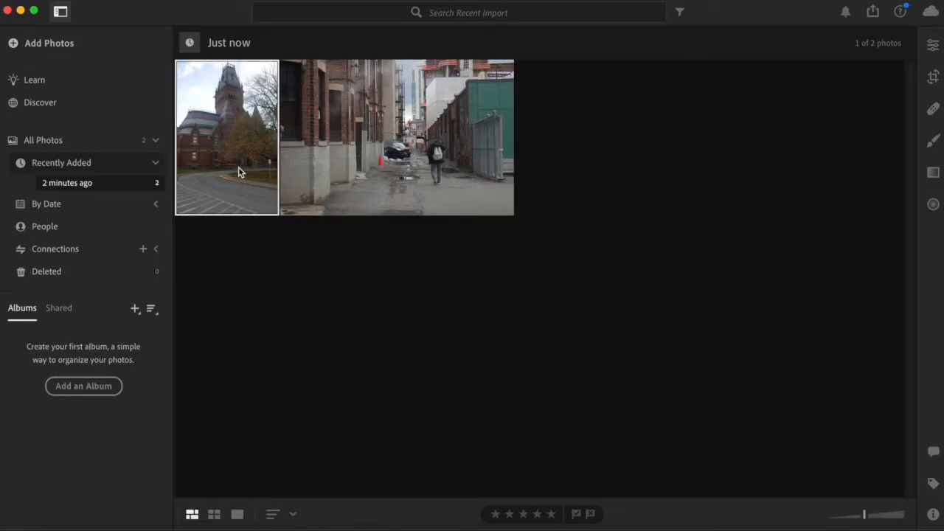
{"action": "left_click", "coordinate": [939, 43]}
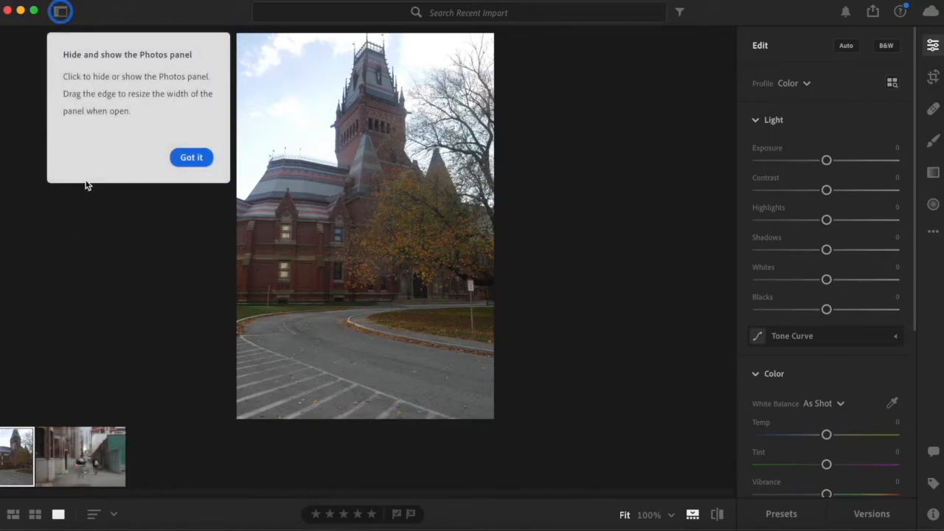
{"action": "left_click", "coordinate": [180, 157]}
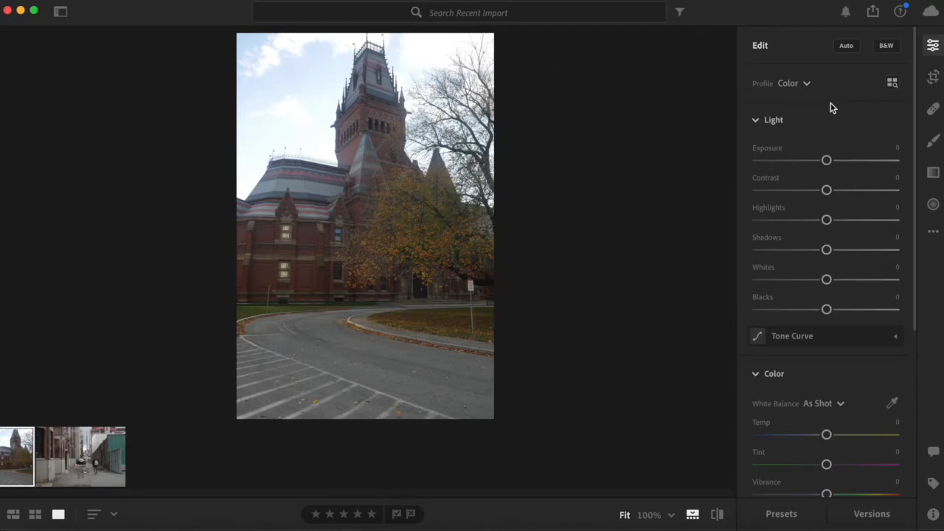
- Set the photo's Exposure to +0.22 and Contrast to +70
{"action": "mouse_move", "coordinate": [827, 161]}
{"action": "left_mouse_down"}
{"action": "mouse_move", "coordinate": [841, 162]}
{"action": "mouse_move", "coordinate": [817, 163]}
{"action": "mouse_move", "coordinate": [830, 169]}
{"action": "left_mouse_up"}
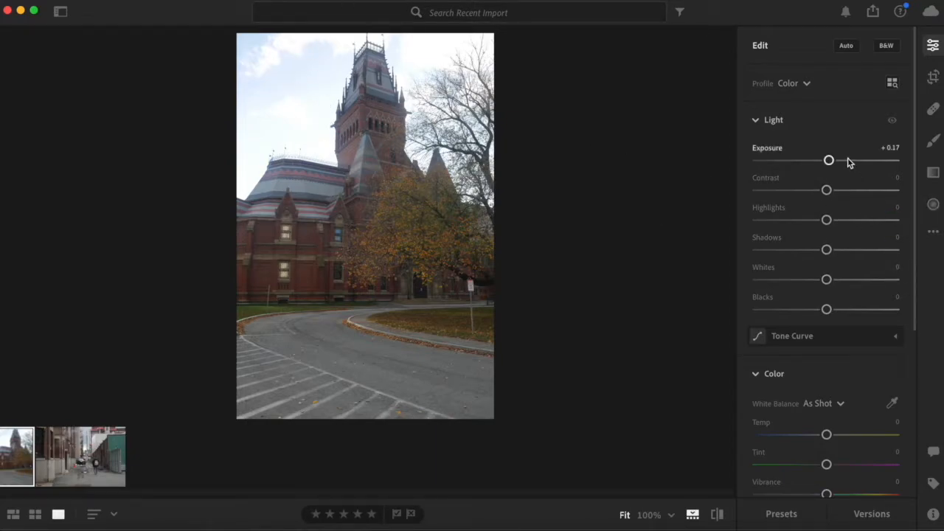
{"action": "left_click_drag", "start_coordinate": [826, 190], "coordinate": [874, 190]}
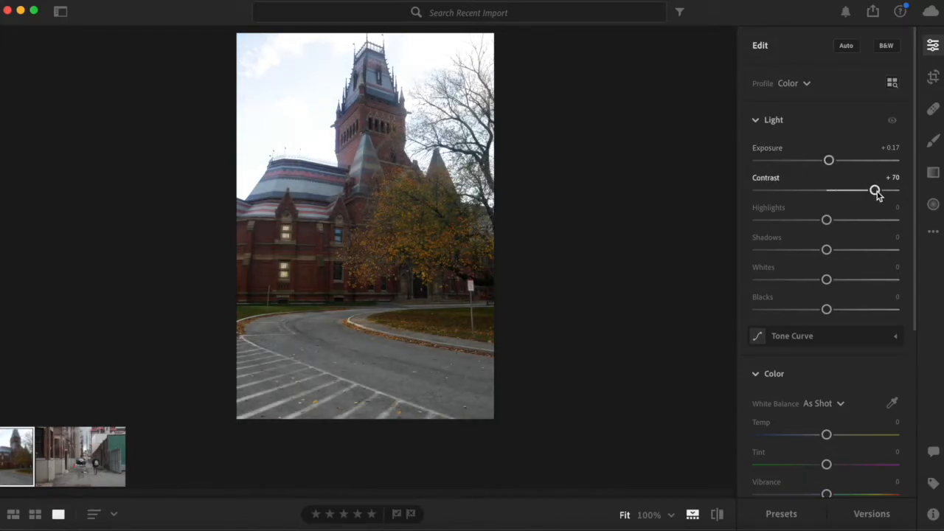
{"action": "mouse_move", "coordinate": [826, 160]}
{"action": "left_mouse_down"}
{"action": "mouse_move", "coordinate": [817, 163]}
{"action": "mouse_move", "coordinate": [830, 163]}
{"action": "left_mouse_up"}
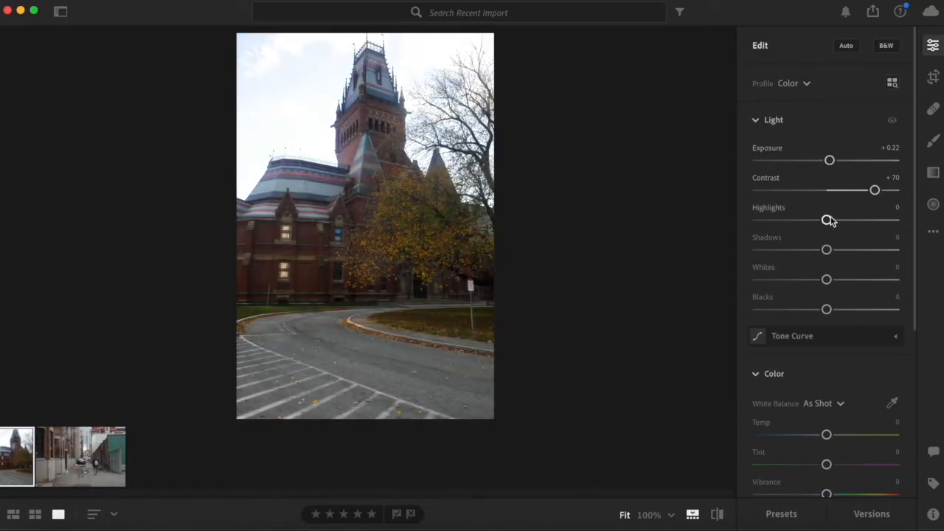
- Look through the available edit adjustments, expanding the Effects and Color Mixer sections and checking Detail
{"action": "mouse_move", "coordinate": [767, 184]}
{"action": "mouse_move", "coordinate": [770, 149]}
{"action": "scroll", "coordinate": [809, 119], "scroll_direction": "down", "scroll_amount": 5}
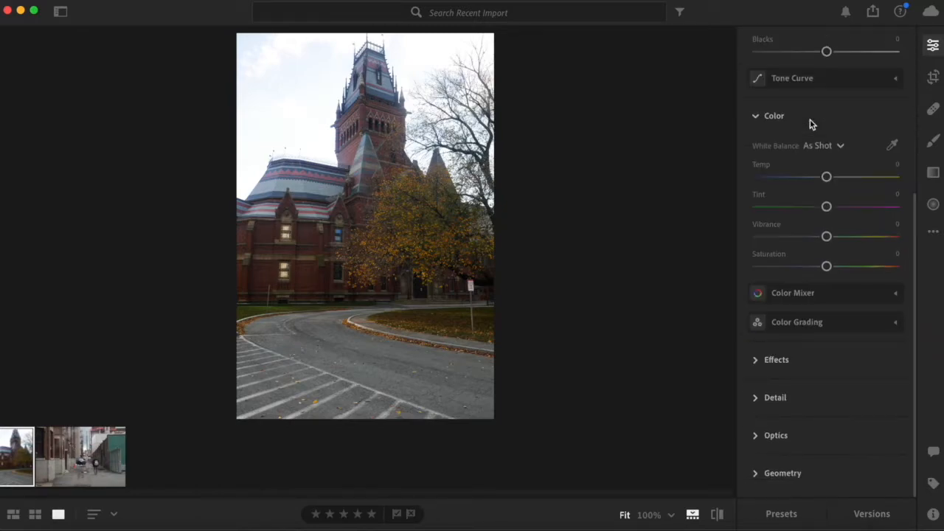
{"action": "left_click", "coordinate": [782, 363]}
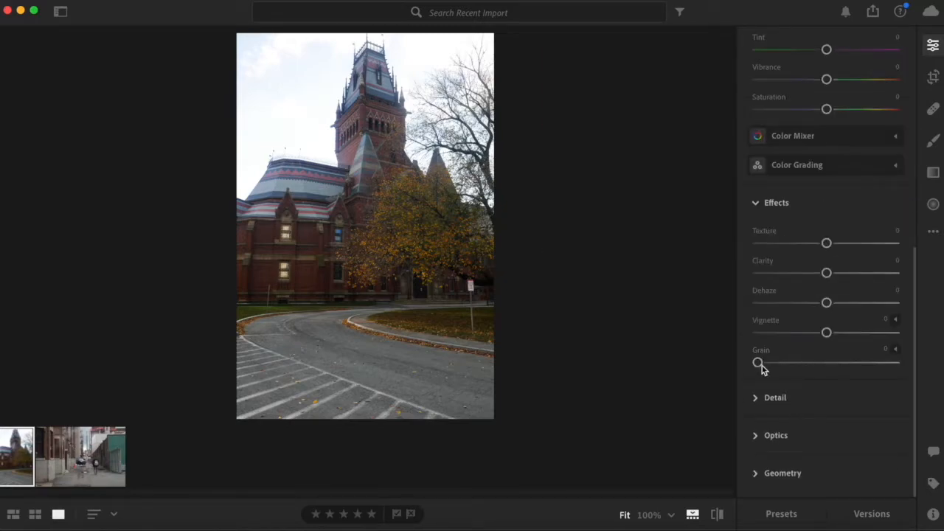
{"action": "scroll", "coordinate": [758, 325], "scroll_direction": "up", "scroll_amount": 8}
{"action": "scroll", "coordinate": [786, 308], "scroll_direction": "down", "scroll_amount": 2}
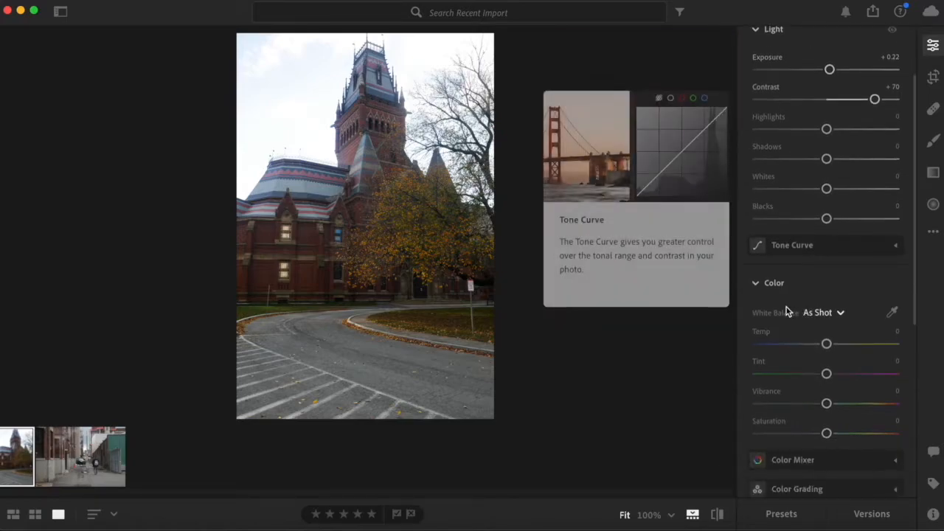
{"action": "scroll", "coordinate": [786, 295], "scroll_direction": "down", "scroll_amount": 3}
{"action": "scroll", "coordinate": [825, 265], "scroll_direction": "down", "scroll_amount": 2}
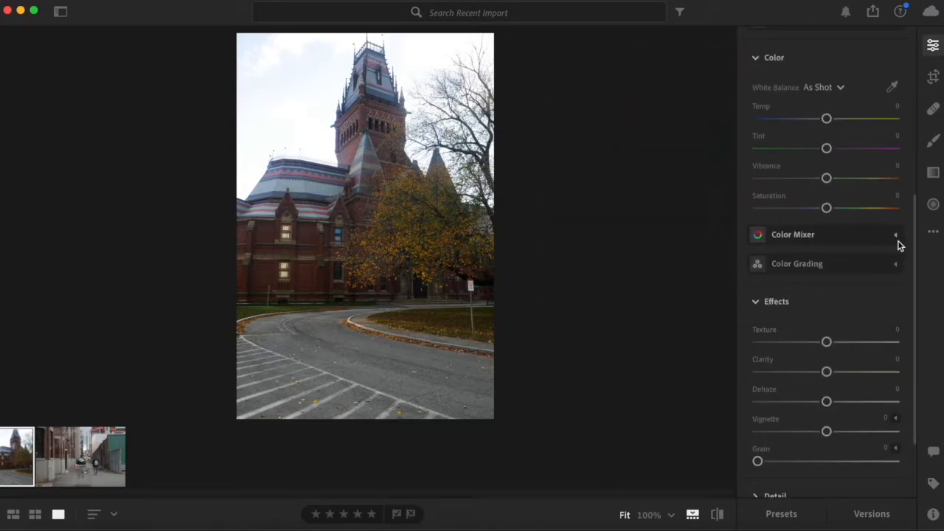
{"action": "left_click", "coordinate": [896, 236]}
{"action": "scroll", "coordinate": [818, 286], "scroll_direction": "down", "scroll_amount": 3}
{"action": "scroll", "coordinate": [820, 270], "scroll_direction": "down", "scroll_amount": 2}
{"action": "left_click", "coordinate": [755, 395]}
{"action": "left_click", "coordinate": [766, 300]}
{"action": "scroll", "coordinate": [765, 300], "scroll_direction": "up", "scroll_amount": 10}
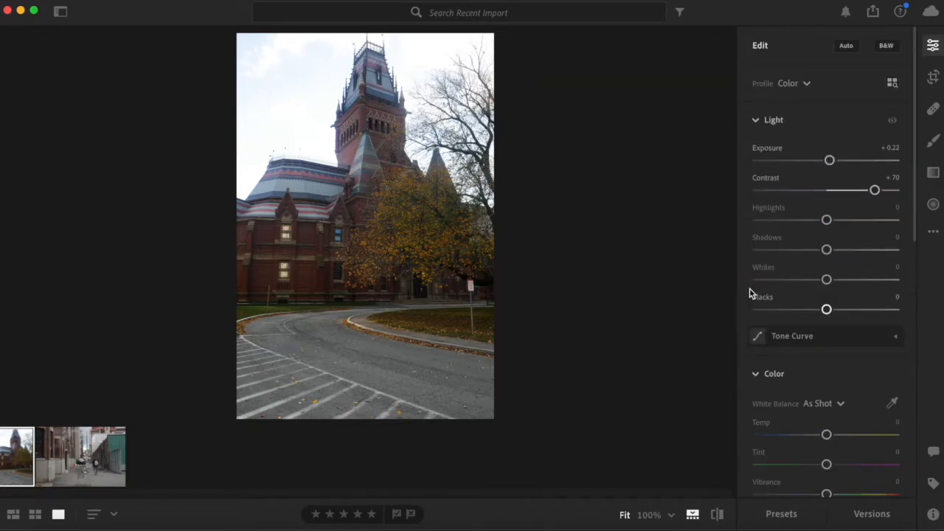
- Lower Highlights to -70, and try Shadows at +23 before resetting Shadows to 0
{"action": "mouse_move", "coordinate": [777, 210]}
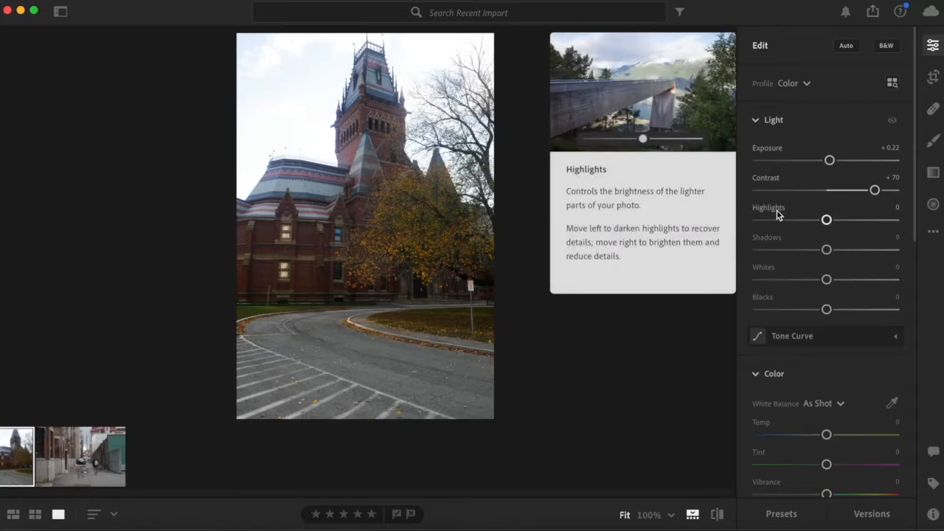
{"action": "left_click_drag", "start_coordinate": [826, 221], "coordinate": [757, 219]}
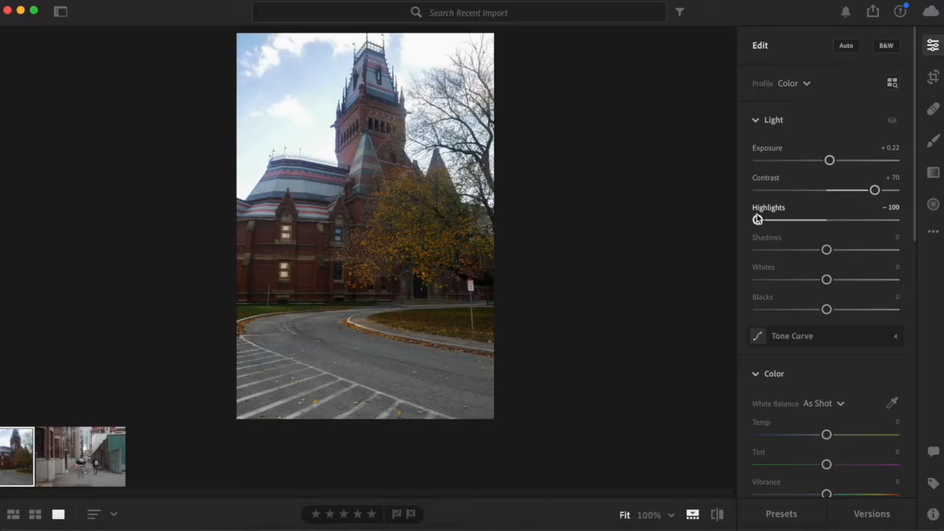
{"action": "double_click", "coordinate": [759, 212]}
{"action": "left_click_drag", "start_coordinate": [826, 219], "coordinate": [843, 258]}
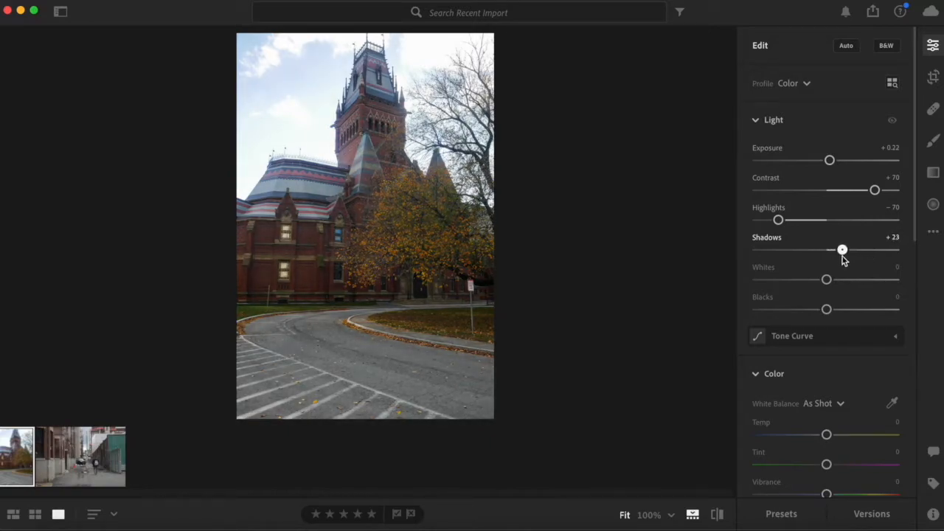
{"action": "double_click", "coordinate": [843, 258]}
- Set Whites to -26 and Blacks to +72
{"action": "left_click_drag", "start_coordinate": [830, 284], "coordinate": [810, 284]}
{"action": "left_click_drag", "start_coordinate": [834, 315], "coordinate": [878, 315]}
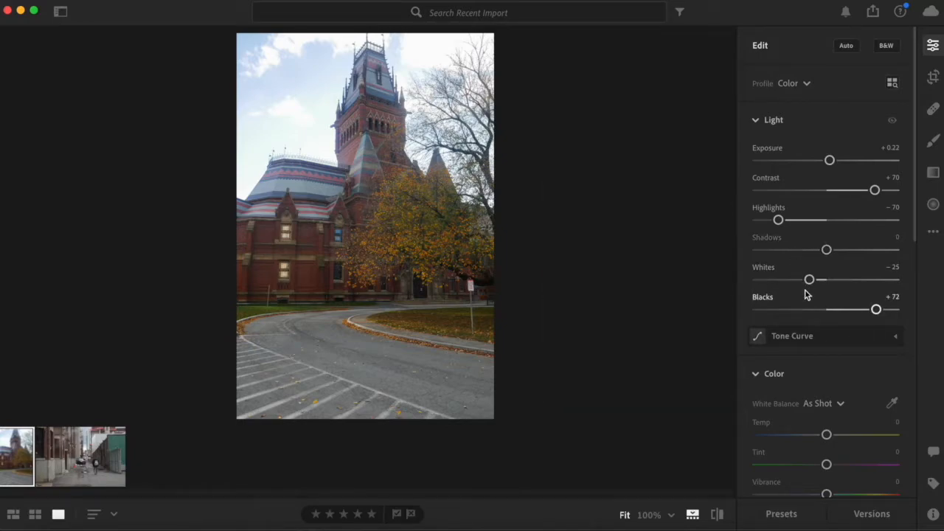
{"action": "left_click_drag", "start_coordinate": [811, 285], "coordinate": [811, 286]}
- Try a cooler colour temperature on the photo, and reset Temp to 0
{"action": "scroll", "coordinate": [802, 275], "scroll_direction": "down", "scroll_amount": 3}
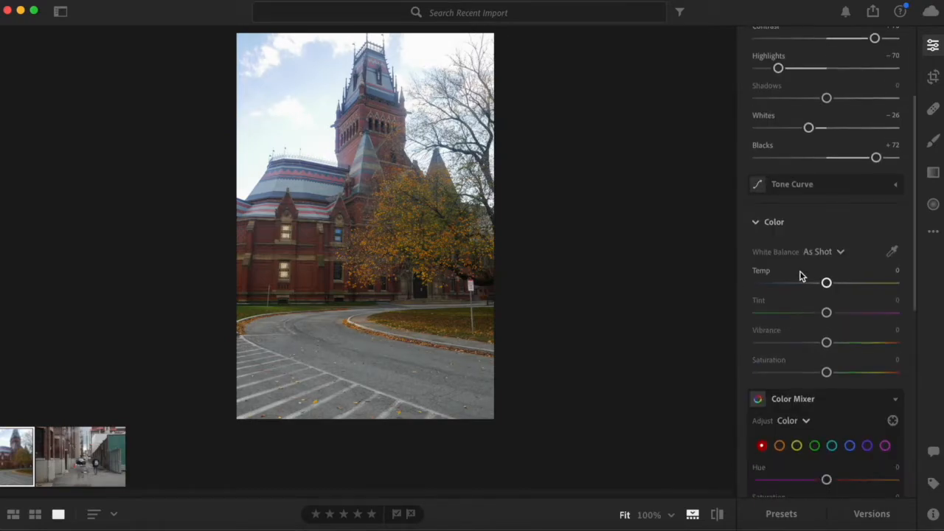
{"action": "left_click_drag", "start_coordinate": [826, 285], "coordinate": [783, 289]}
{"action": "double_click", "coordinate": [761, 272]}
- In the Color Mixer, set the blues to Hue +6, Saturation +39 and Luminance -27
{"action": "scroll", "coordinate": [769, 326], "scroll_direction": "down", "scroll_amount": 5}
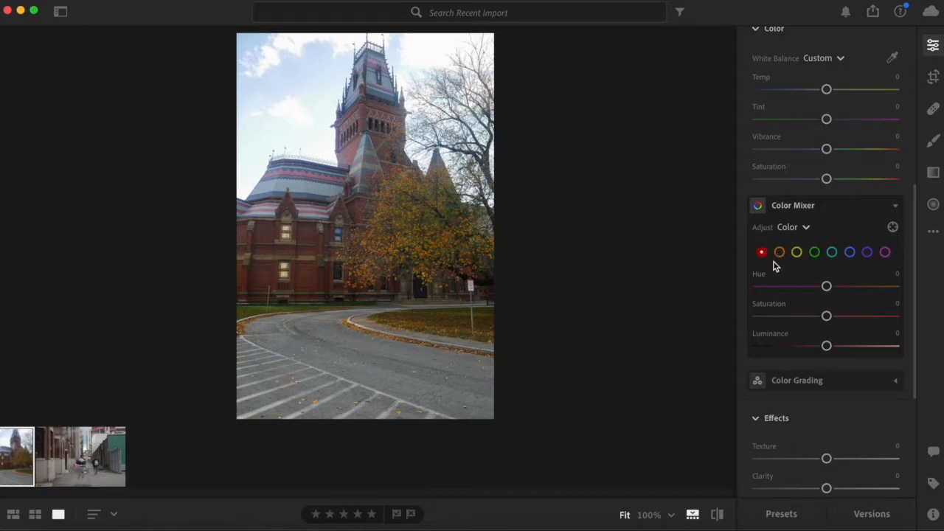
{"action": "left_click", "coordinate": [850, 253]}
{"action": "left_click_drag", "start_coordinate": [825, 286], "coordinate": [885, 287]}
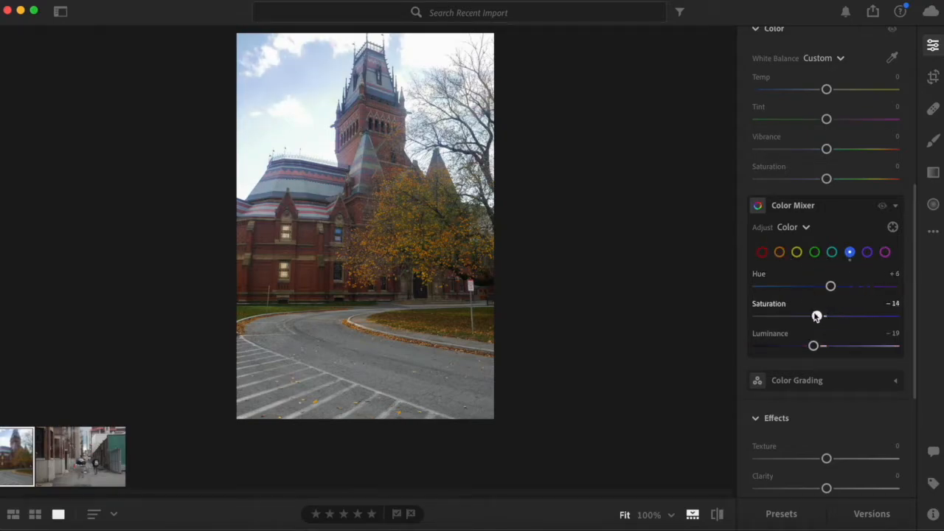
{"action": "left_click_drag", "start_coordinate": [816, 315], "coordinate": [853, 315]}
{"action": "left_click_drag", "start_coordinate": [814, 346], "coordinate": [811, 348]}
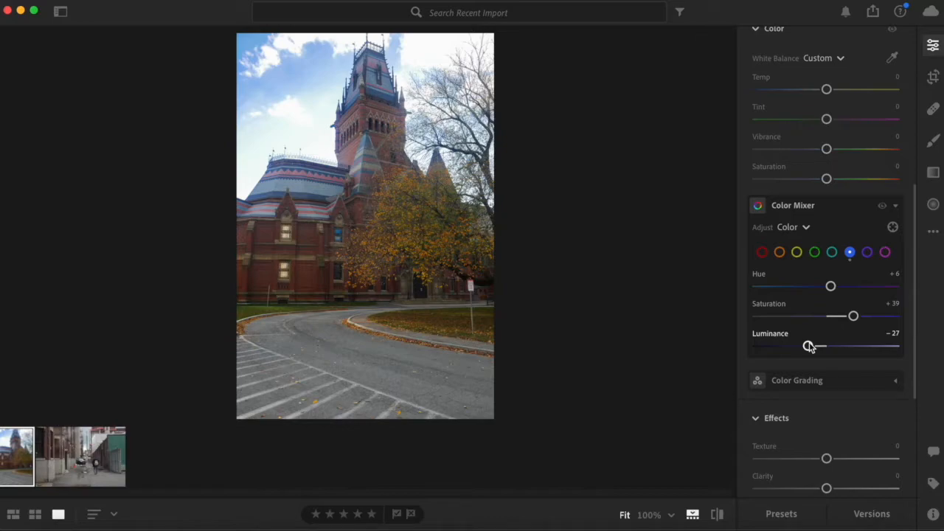
- Reset the blue Luminance and Saturation in the Color Mixer, and readjust them to deepen the sky
{"action": "left_click", "coordinate": [776, 334]}
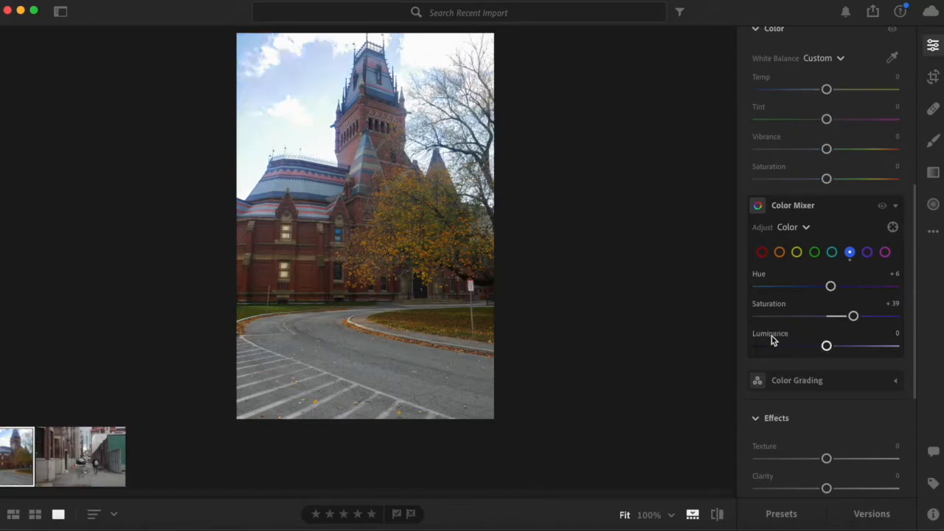
{"action": "left_click", "coordinate": [765, 303]}
{"action": "left_click_drag", "start_coordinate": [826, 316], "coordinate": [790, 347]}
- In the Color Mixer, set the oranges to Hue +23, Saturation +33 and Luminance +30 to brighten the foliage
{"action": "left_click", "coordinate": [794, 254]}
{"action": "left_click", "coordinate": [780, 254]}
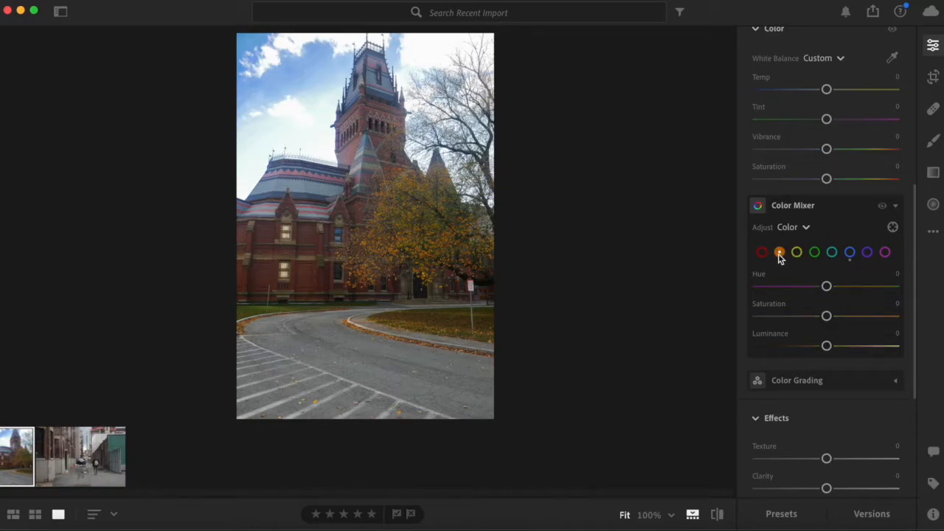
{"action": "left_click_drag", "start_coordinate": [827, 316], "coordinate": [710, 316]}
{"action": "double_click", "coordinate": [757, 304]}
{"action": "left_click_drag", "start_coordinate": [826, 316], "coordinate": [844, 294]}
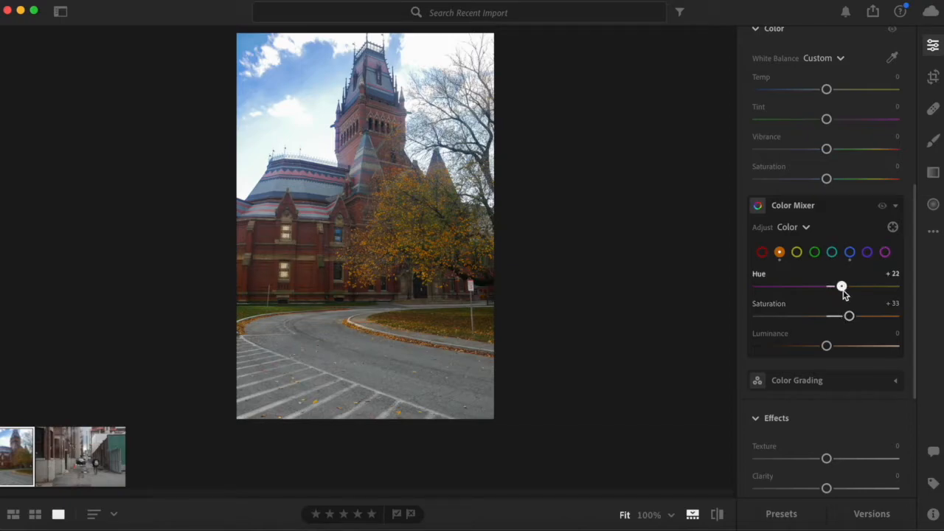
{"action": "left_click_drag", "start_coordinate": [827, 346], "coordinate": [841, 370]}
- In Effects, set Texture to +22, Clarity to +59, Dehaze to +62 and Vignette to +1
{"action": "scroll", "coordinate": [848, 348], "scroll_direction": "down", "scroll_amount": 3}
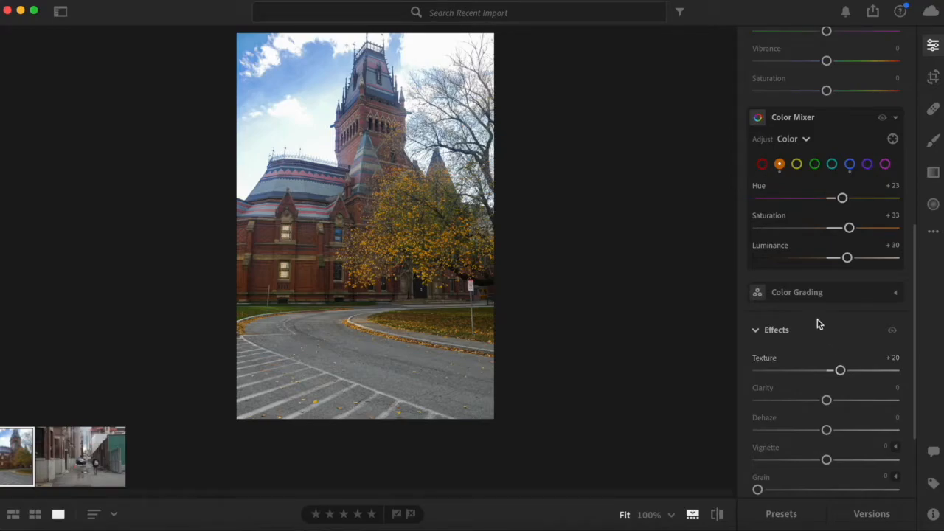
{"action": "scroll", "coordinate": [818, 324], "scroll_direction": "down", "scroll_amount": 3}
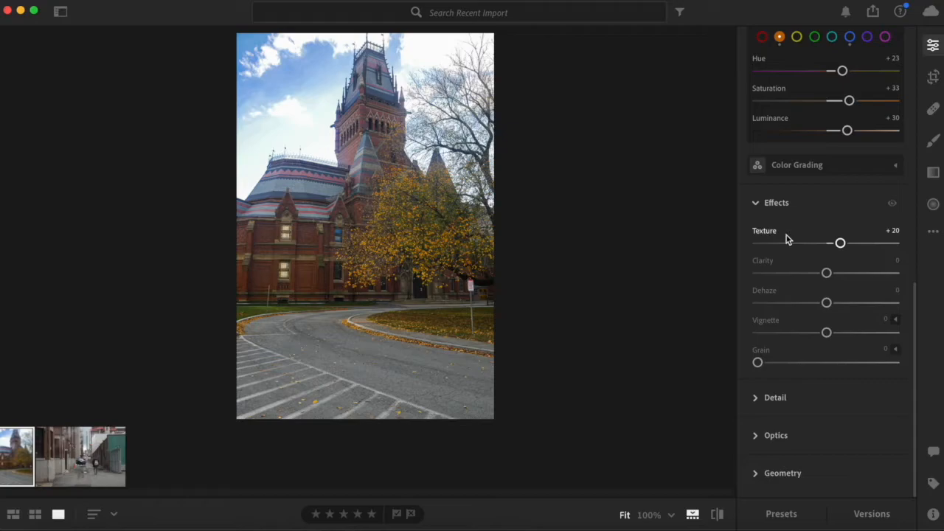
{"action": "mouse_move", "coordinate": [763, 356]}
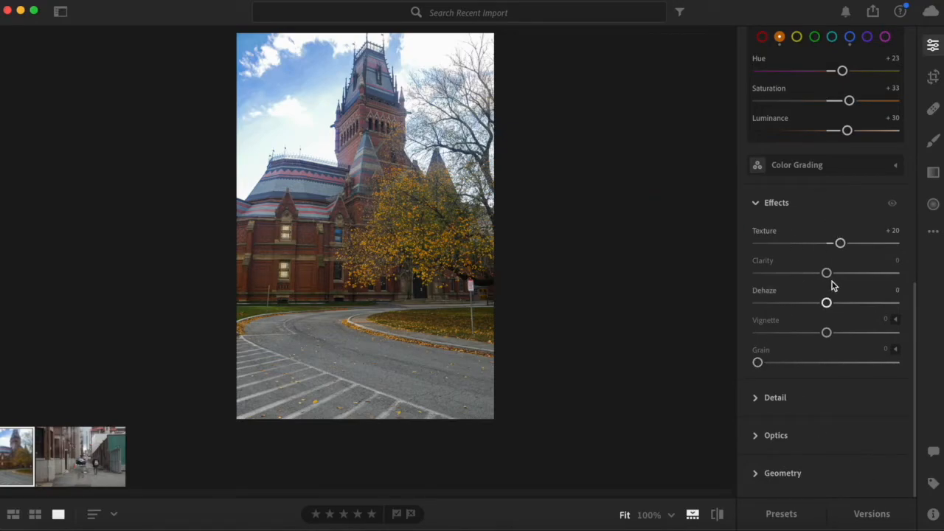
{"action": "left_click_drag", "start_coordinate": [827, 273], "coordinate": [842, 246]}
{"action": "left_click_drag", "start_coordinate": [826, 303], "coordinate": [849, 310]}
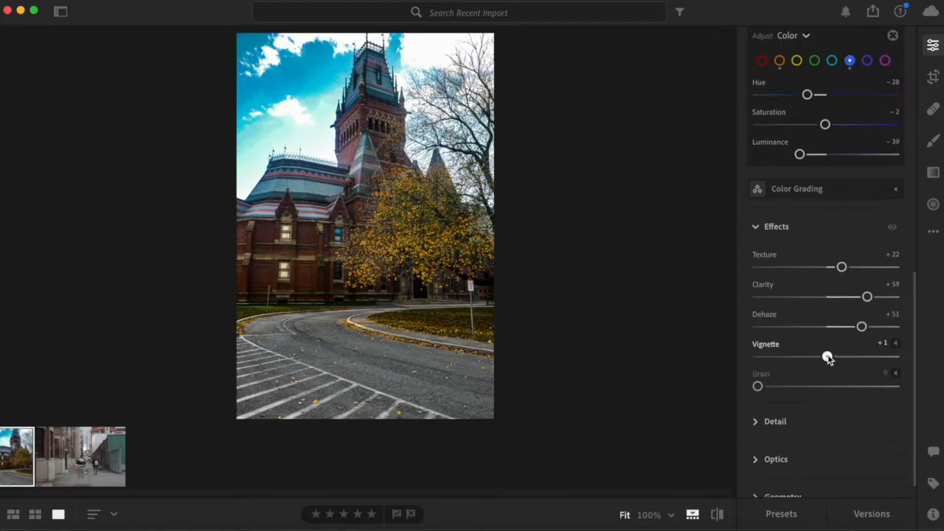
{"action": "mouse_move", "coordinate": [863, 327]}
{"action": "left_mouse_down"}
{"action": "mouse_move", "coordinate": [855, 329]}
{"action": "mouse_move", "coordinate": [873, 334]}
{"action": "left_mouse_up"}
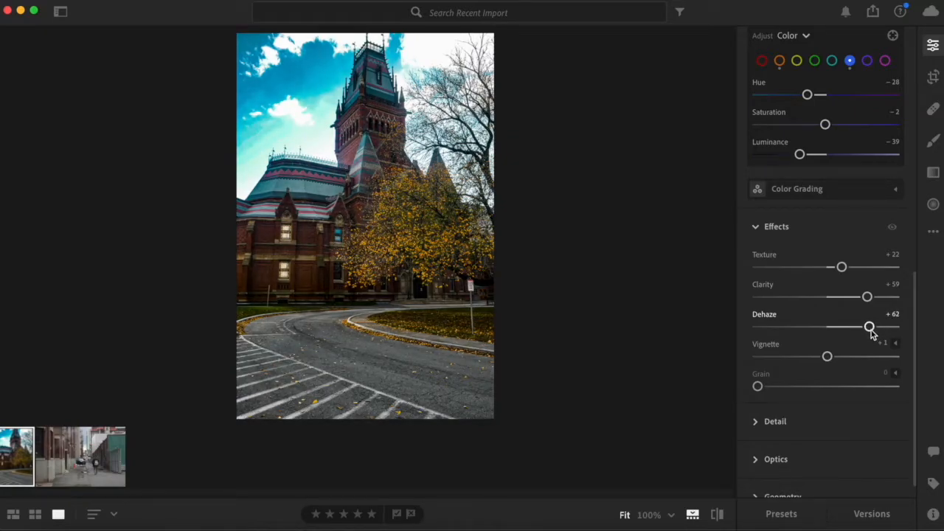
- In Detail, set Sharpening to 54, Noise Reduction to 37 and Color Noise Reduction to 28
{"action": "scroll", "coordinate": [795, 337], "scroll_direction": "down", "scroll_amount": 1}
{"action": "left_click", "coordinate": [760, 397]}
{"action": "left_click_drag", "start_coordinate": [759, 341], "coordinate": [807, 341]}
{"action": "left_click_drag", "start_coordinate": [759, 370], "coordinate": [808, 371]}
{"action": "left_click_drag", "start_coordinate": [757, 400], "coordinate": [796, 402]}
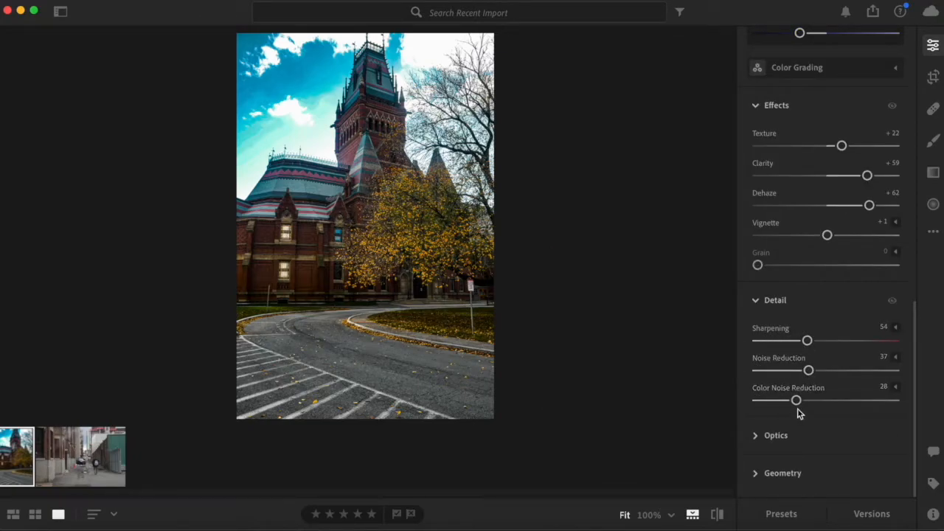
- Expand Optics and Geometry to examine their options, and review the Detail and Effects settings again
{"action": "left_click", "coordinate": [755, 436]}
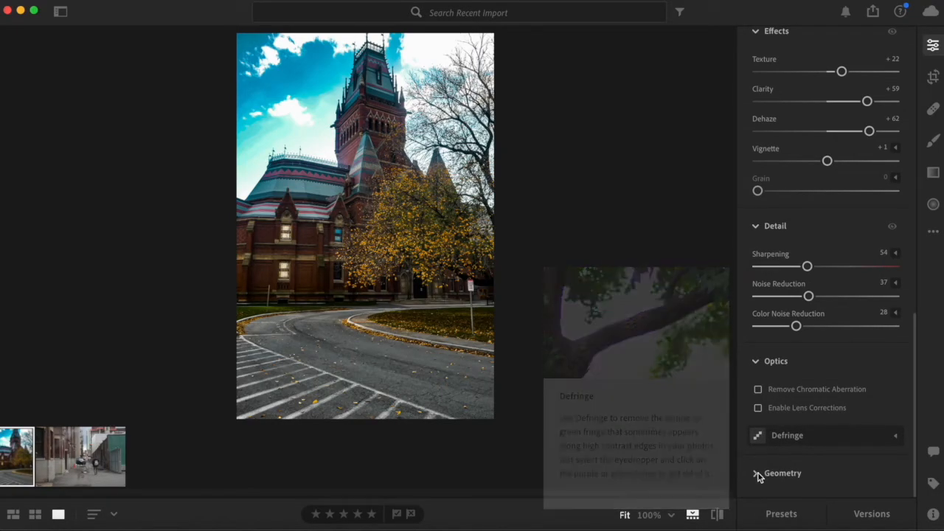
{"action": "left_click", "coordinate": [759, 475]}
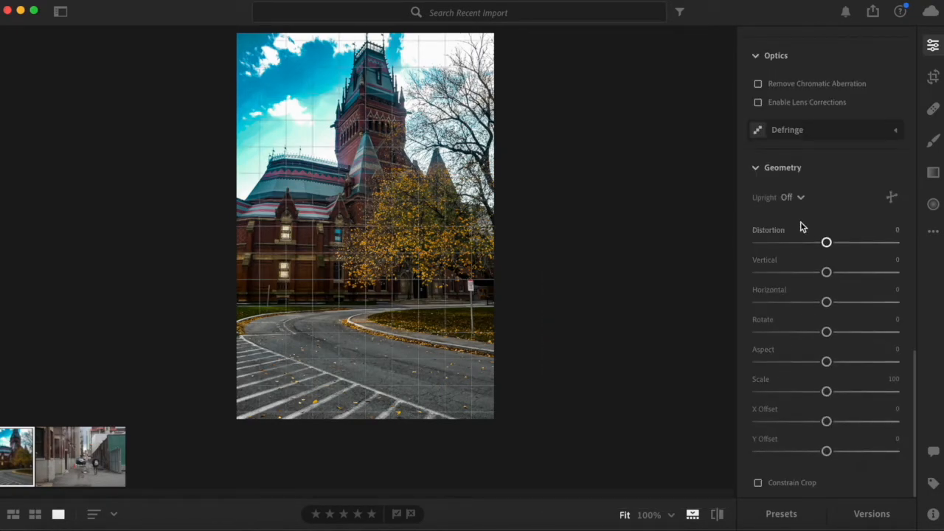
{"action": "scroll", "coordinate": [801, 225], "scroll_direction": "up", "scroll_amount": 5}
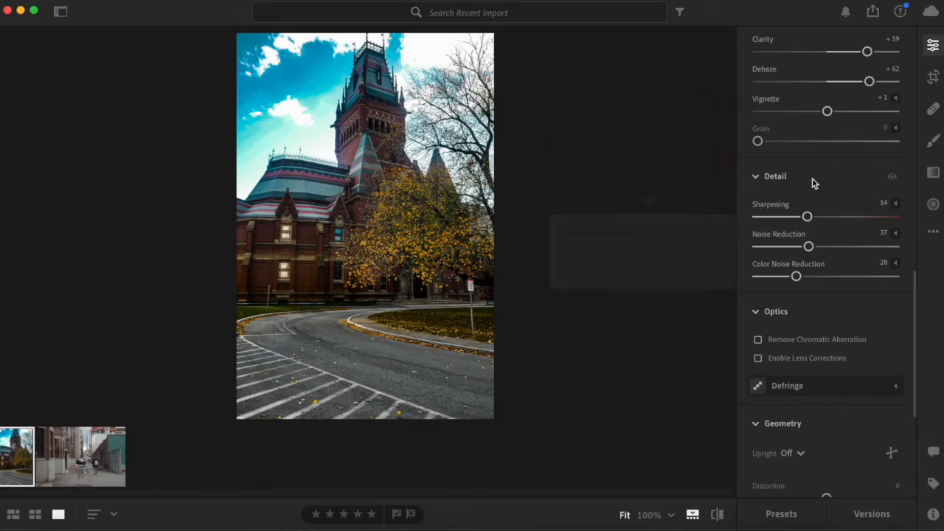
{"action": "mouse_move", "coordinate": [806, 235]}
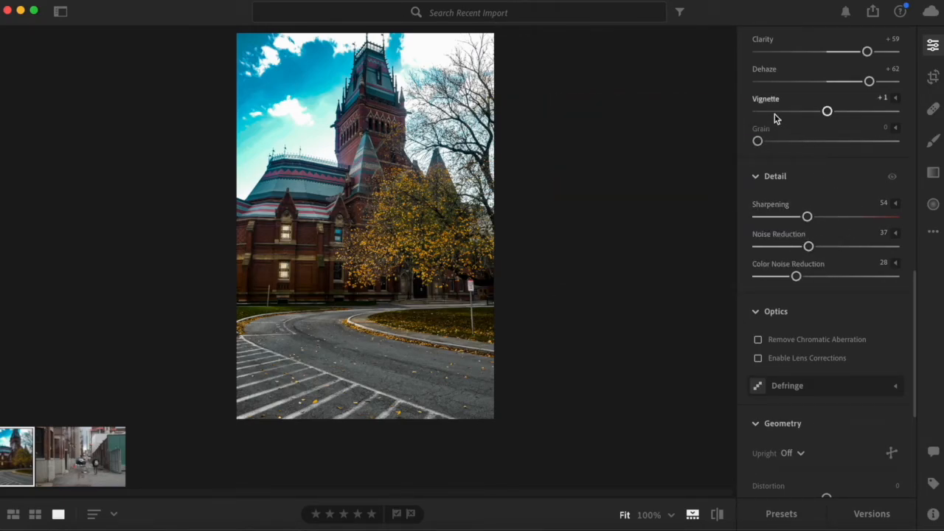
{"action": "scroll", "coordinate": [817, 171], "scroll_direction": "up", "scroll_amount": 2}
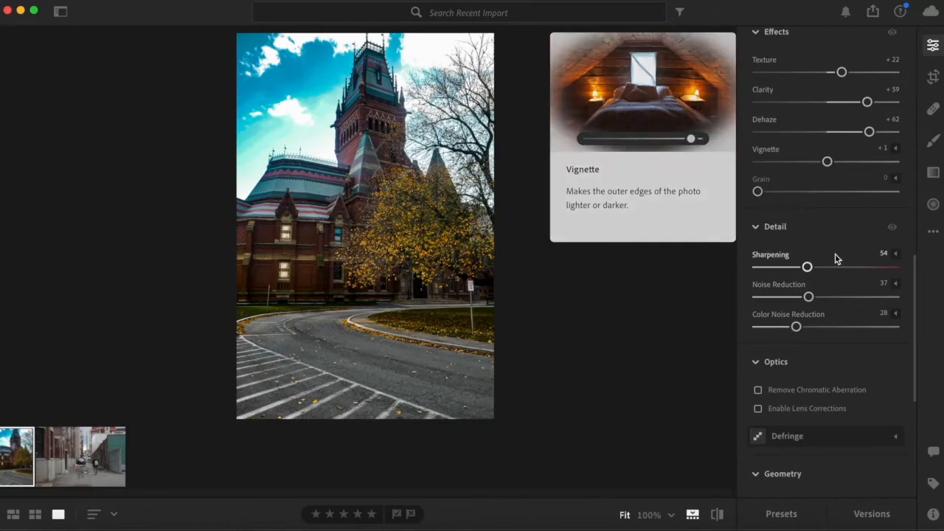
{"action": "scroll", "coordinate": [836, 260], "scroll_direction": "up", "scroll_amount": 1}
{"action": "scroll", "coordinate": [832, 256], "scroll_direction": "up", "scroll_amount": 2}
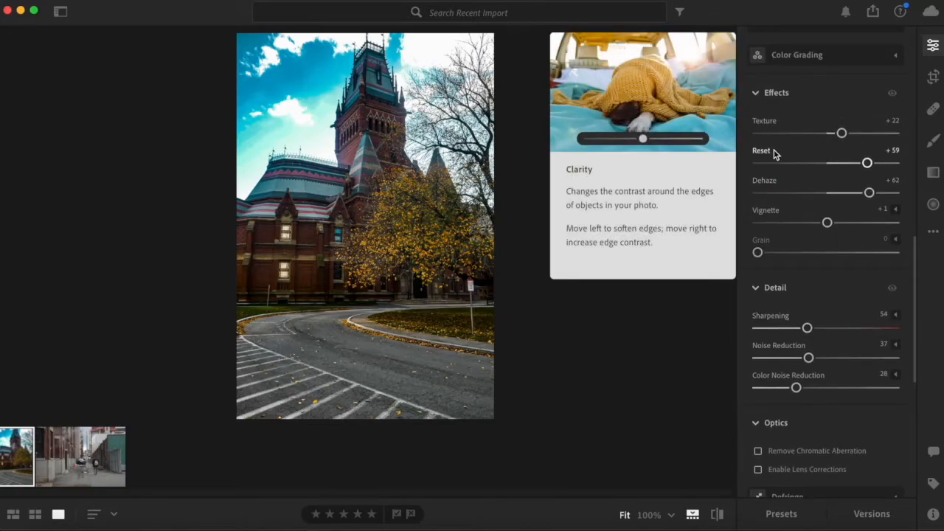
{"action": "scroll", "coordinate": [804, 96], "scroll_direction": "up", "scroll_amount": 20}
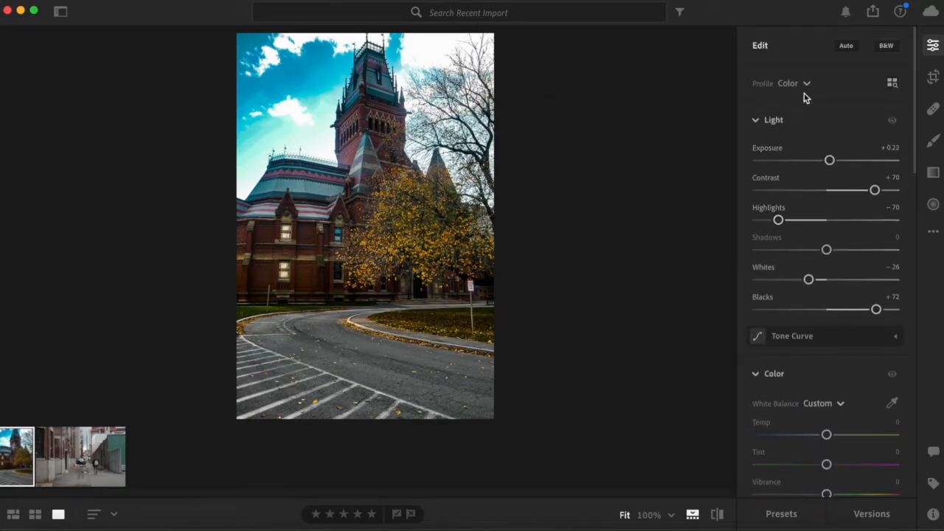
{"action": "left_click", "coordinate": [124, 0]}
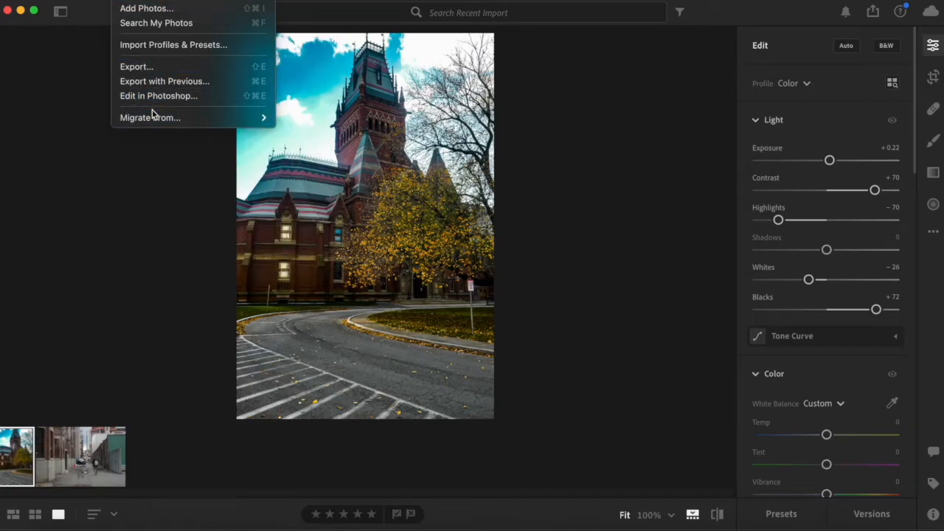
{"action": "mouse_move", "coordinate": [154, 118]}
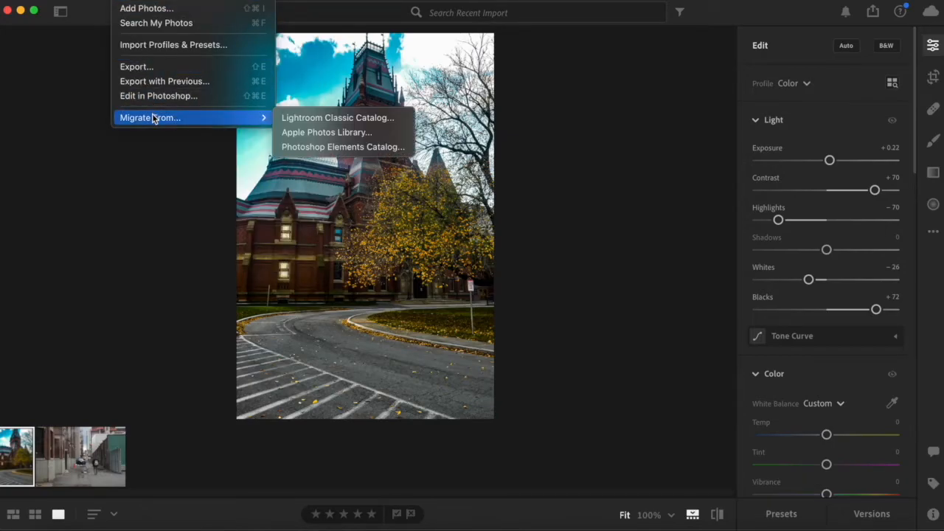
{"action": "left_click", "coordinate": [125, 162]}
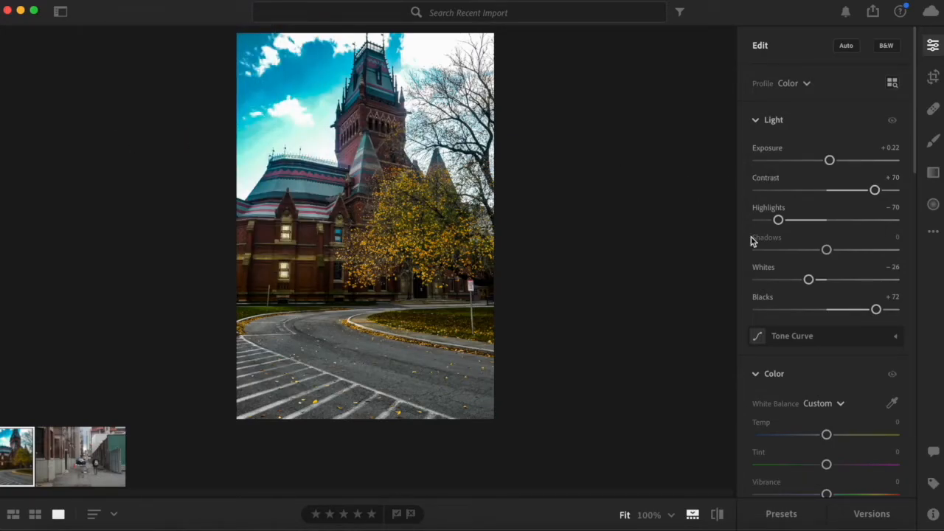
- Hide the filmstrip so the tower photo is displayed larger
{"action": "left_click", "coordinate": [693, 515]}
{"action": "left_click", "coordinate": [693, 515]}
{"action": "left_click", "coordinate": [693, 514]}
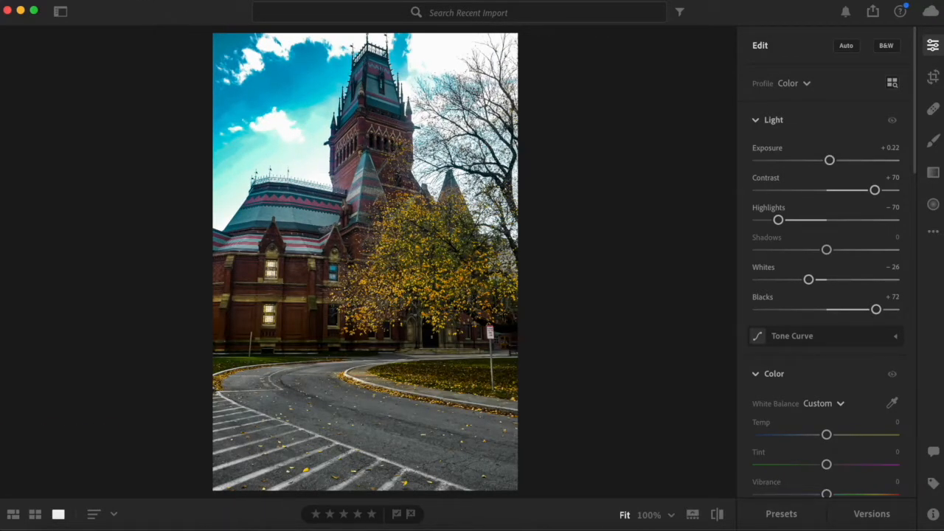
- Export the edited tower photo to the Desktop as a Small JPG at 90% quality
{"action": "left_click", "coordinate": [127, 0]}
{"action": "left_click", "coordinate": [152, 66]}
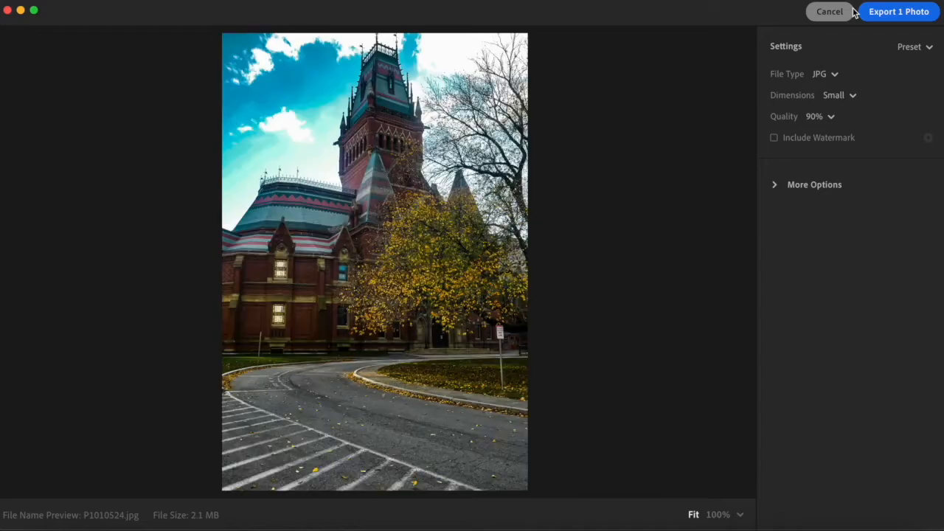
{"action": "left_click", "coordinate": [907, 12]}
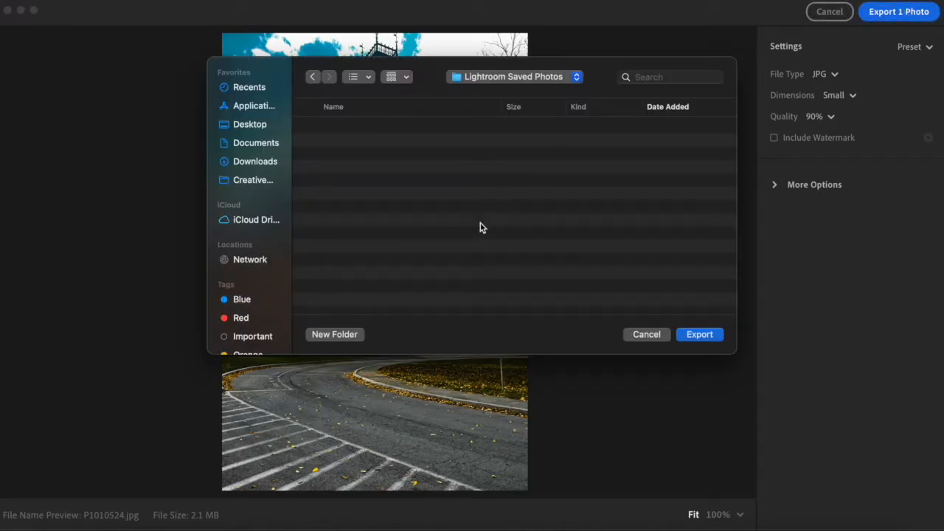
{"action": "left_click", "coordinate": [267, 127]}
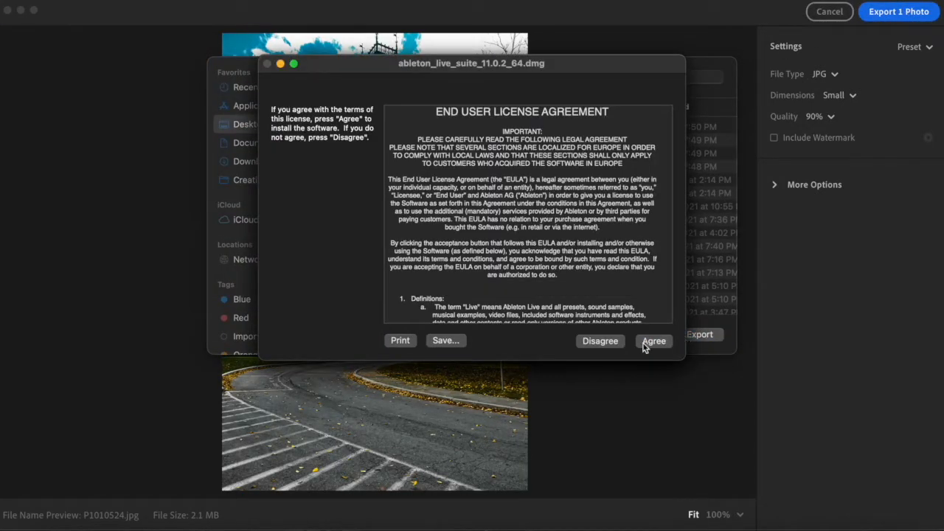
{"action": "left_click", "coordinate": [653, 341]}
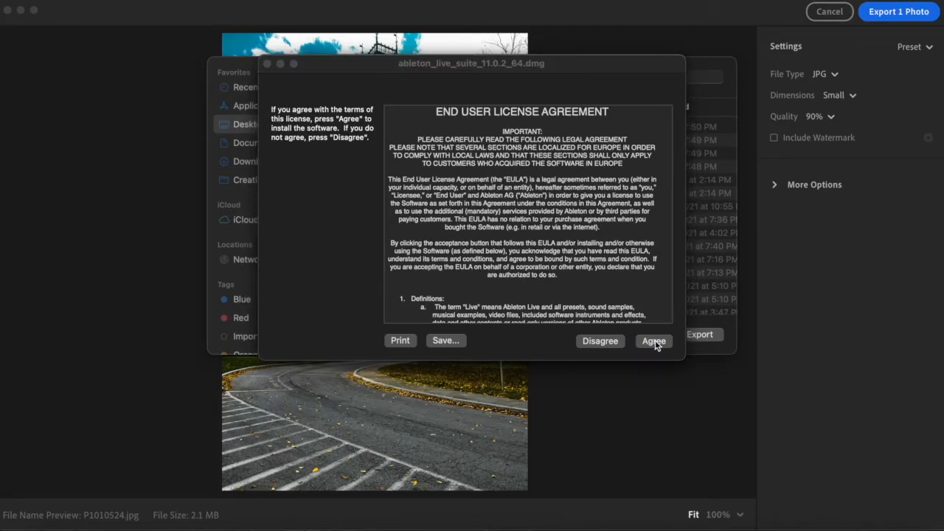
{"action": "left_click", "coordinate": [693, 335]}
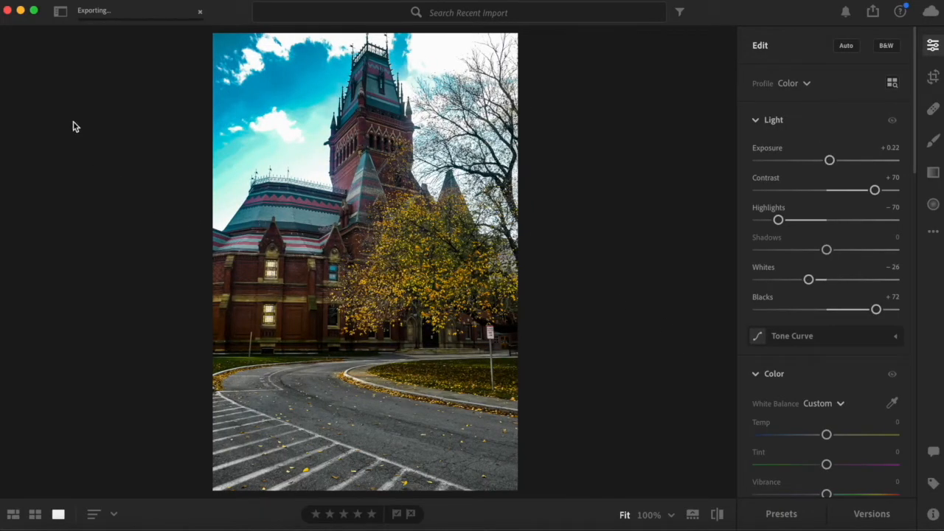
- Uncover the desktop by moving the Lightroom window and accepting the Ableton licence agreement, and open the exported P1010524.jpg
{"action": "left_click_drag", "start_coordinate": [795, 24], "coordinate": [738, 424]}
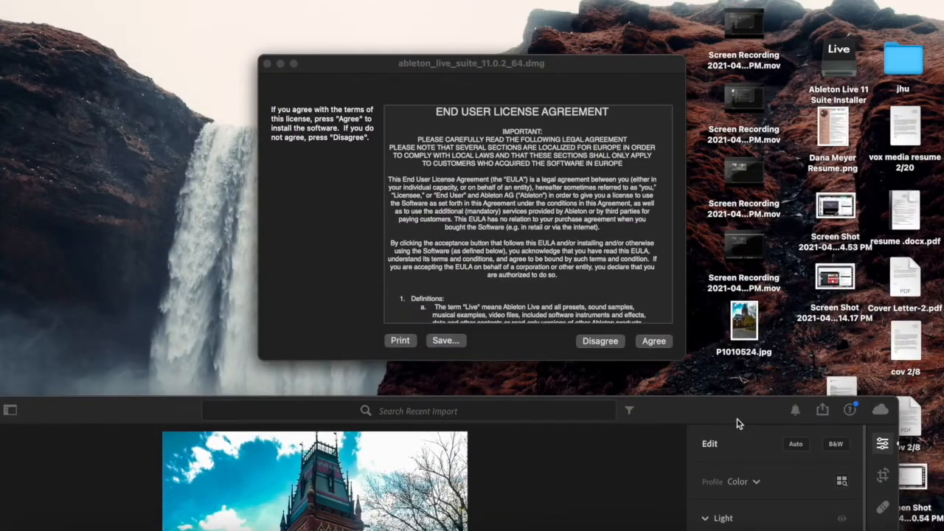
{"action": "left_click", "coordinate": [650, 340]}
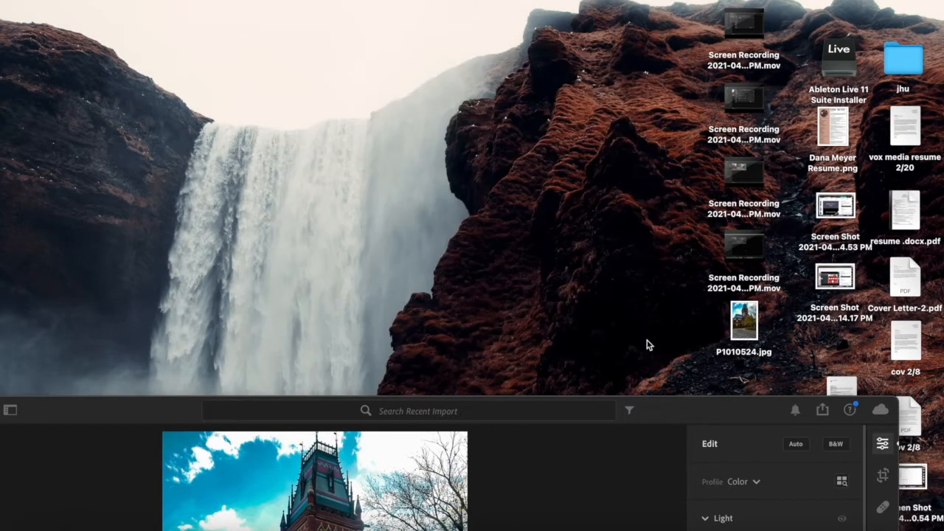
{"action": "double_click", "coordinate": [743, 321]}
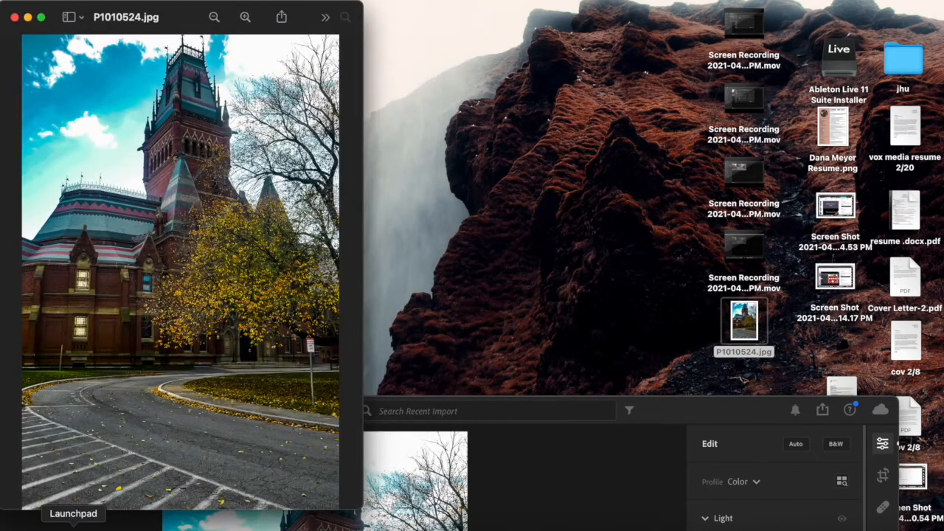
- Open the original P1010524.JPG from the Downloads folder and move its window beside the edited version for comparison
{"action": "left_click", "coordinate": [38, 526]}
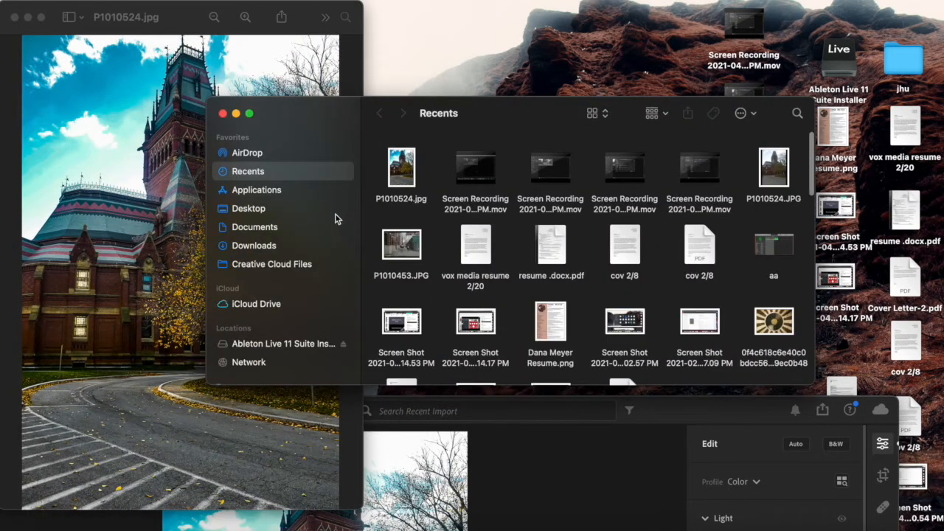
{"action": "left_click", "coordinate": [281, 246]}
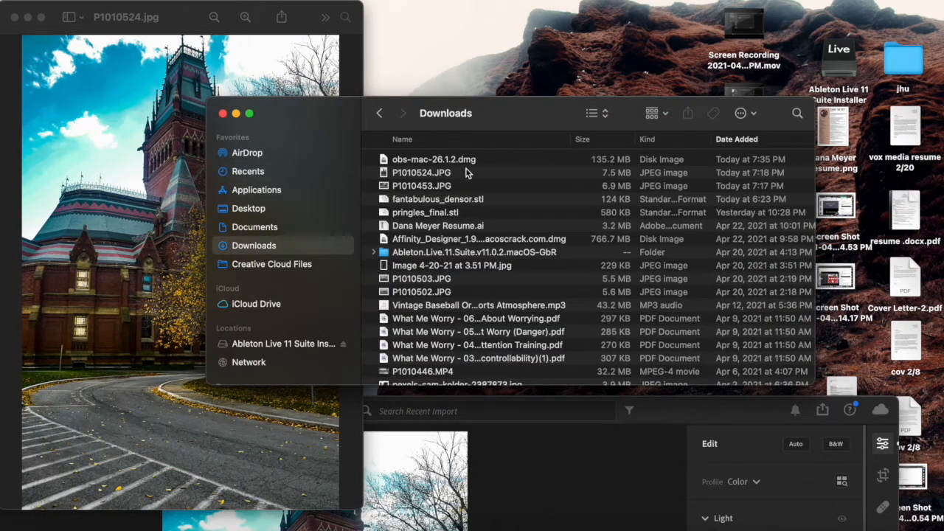
{"action": "double_click", "coordinate": [445, 189]}
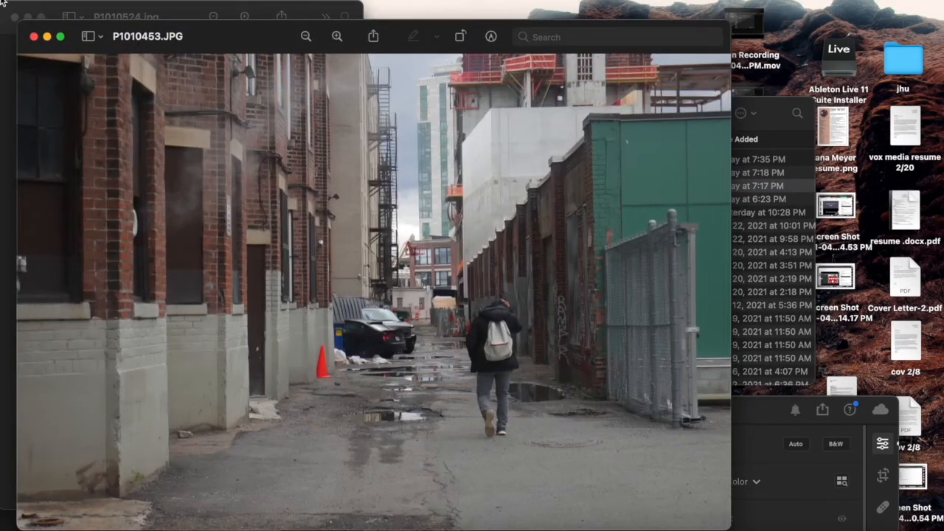
{"action": "left_click", "coordinate": [33, 36]}
{"action": "double_click", "coordinate": [405, 173]}
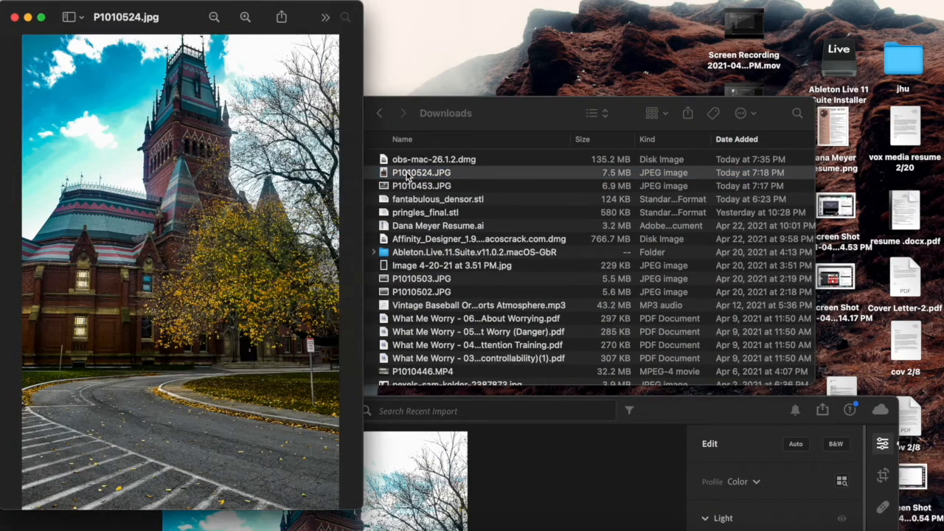
{"action": "left_click", "coordinate": [94, 36]}
{"action": "left_click", "coordinate": [94, 36]}
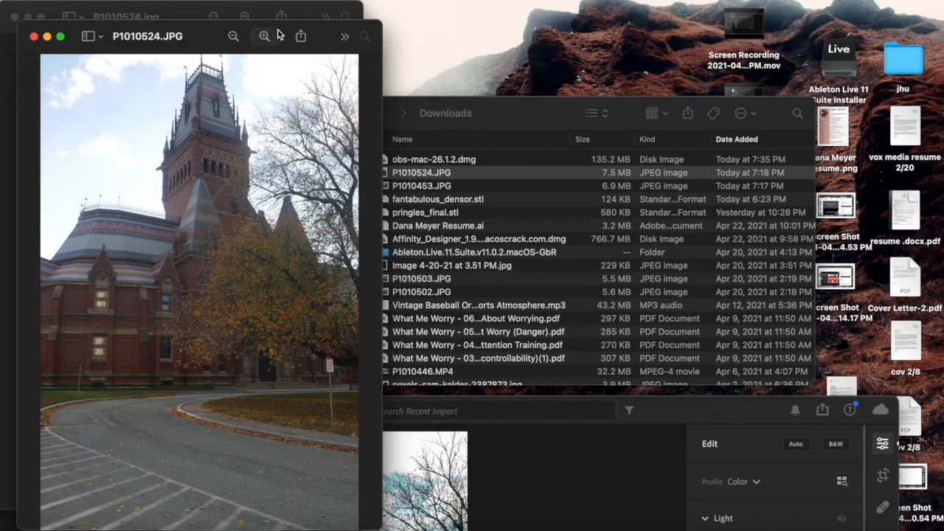
{"action": "left_click", "coordinate": [316, 37]}
{"action": "left_click", "coordinate": [332, 35]}
{"action": "left_click_drag", "start_coordinate": [328, 34], "coordinate": [673, 12]}
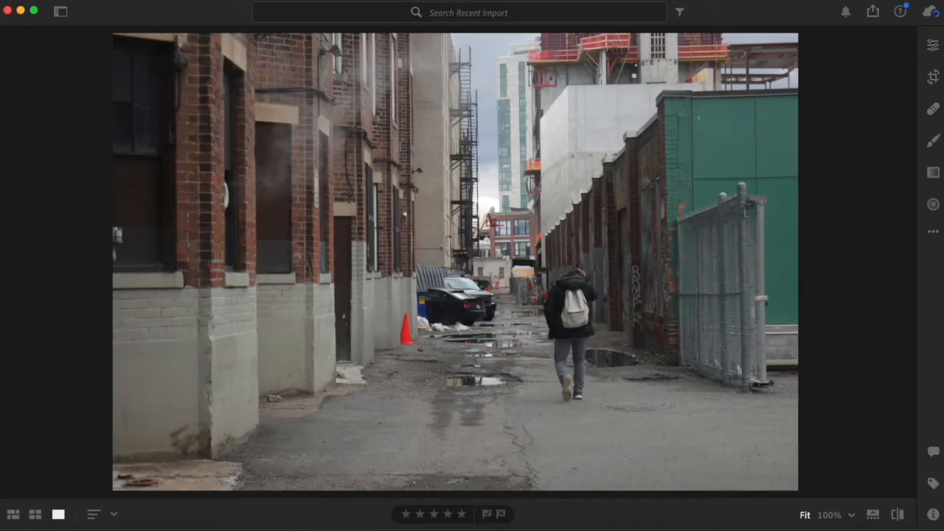
- Show the Edit adjustments for the alley photo in Lightroom and set its Exposure to +0.53
{"action": "left_click", "coordinate": [933, 45]}
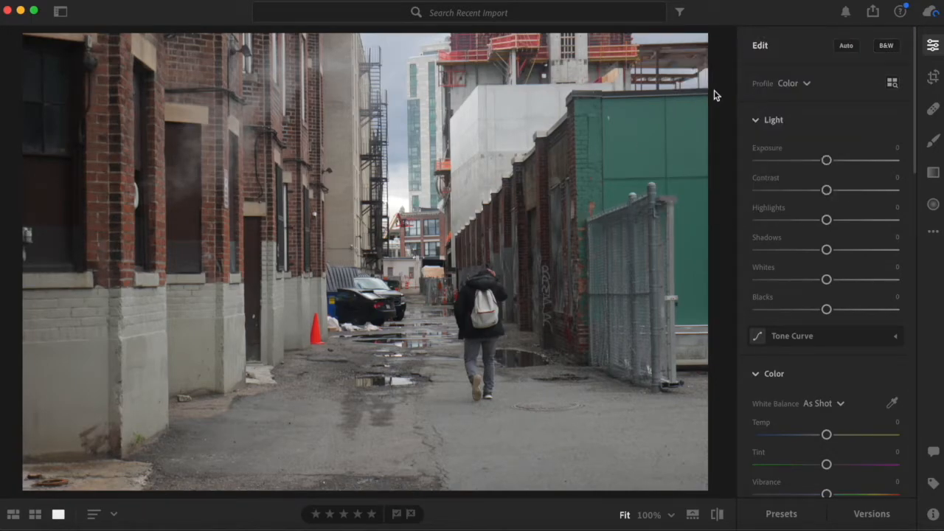
{"action": "mouse_move", "coordinate": [826, 160]}
{"action": "left_mouse_down"}
{"action": "mouse_move", "coordinate": [848, 160]}
{"action": "mouse_move", "coordinate": [817, 160]}
{"action": "left_mouse_up"}
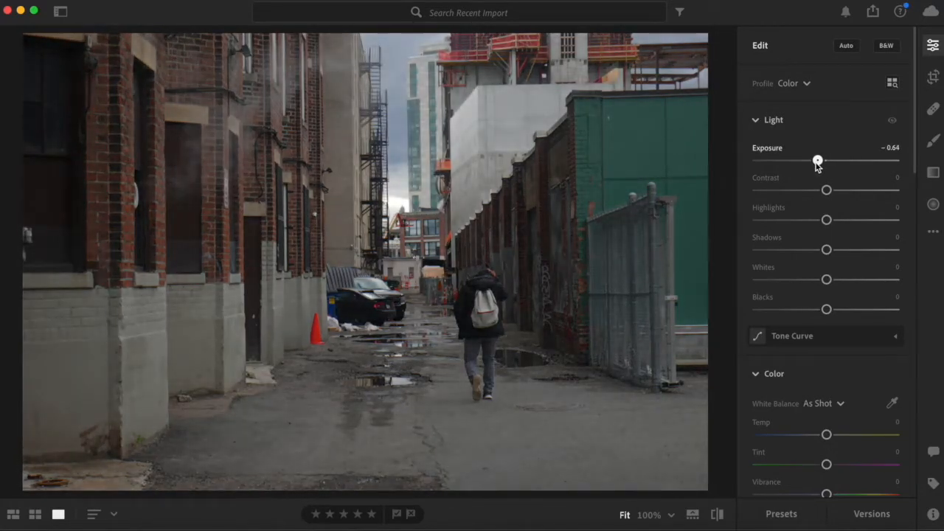
{"action": "double_click", "coordinate": [769, 148]}
{"action": "mouse_move", "coordinate": [830, 168]}
{"action": "left_mouse_down"}
{"action": "mouse_move", "coordinate": [840, 168]}
{"action": "mouse_move", "coordinate": [827, 168]}
{"action": "mouse_move", "coordinate": [834, 161]}
{"action": "left_mouse_up"}
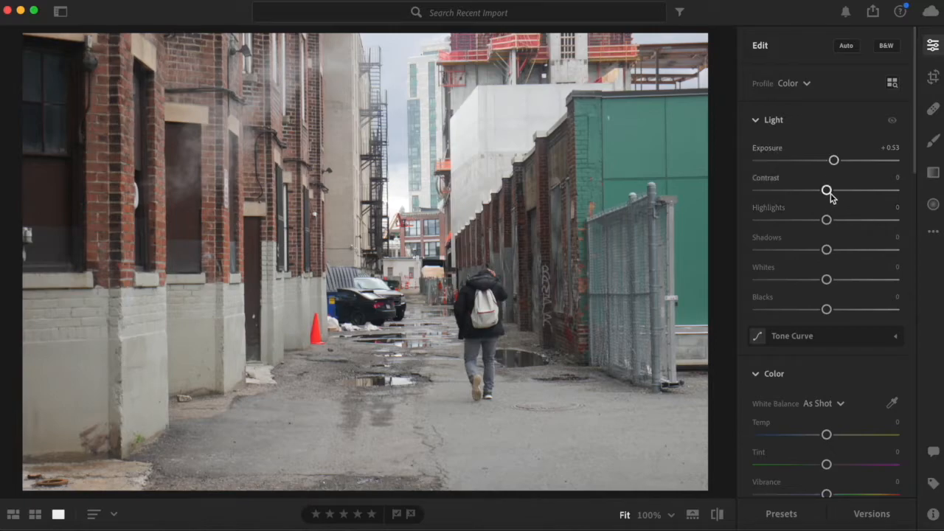
- Try low and high Contrast on the alley photo and settle on +56
{"action": "left_click_drag", "start_coordinate": [827, 191], "coordinate": [758, 210]}
{"action": "double_click", "coordinate": [764, 182]}
{"action": "left_click_drag", "start_coordinate": [830, 192], "coordinate": [868, 192]}
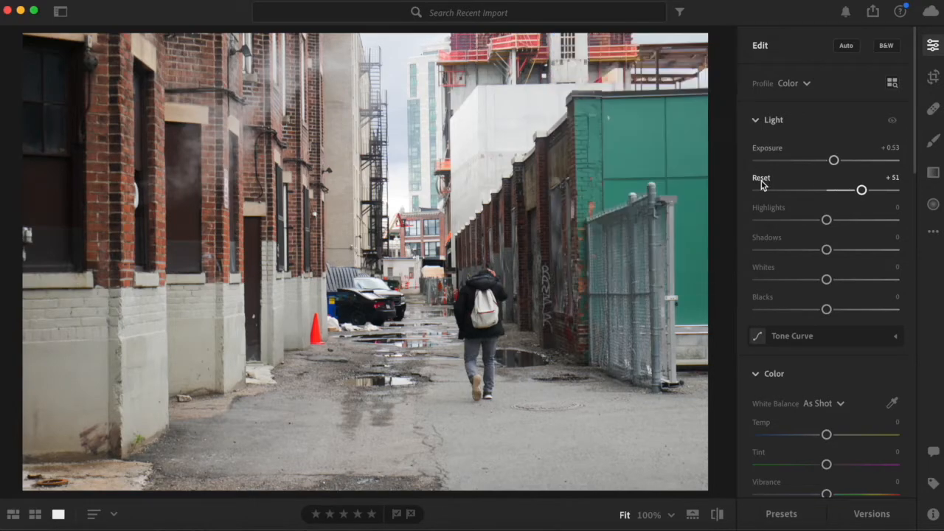
{"action": "double_click", "coordinate": [763, 182]}
{"action": "left_click_drag", "start_coordinate": [826, 191], "coordinate": [865, 191]}
- Try different Highlights levels on the alley photo and set them to +20
{"action": "mouse_move", "coordinate": [826, 220]}
{"action": "left_mouse_down"}
{"action": "mouse_move", "coordinate": [856, 220]}
{"action": "mouse_move", "coordinate": [839, 223]}
{"action": "left_mouse_up"}
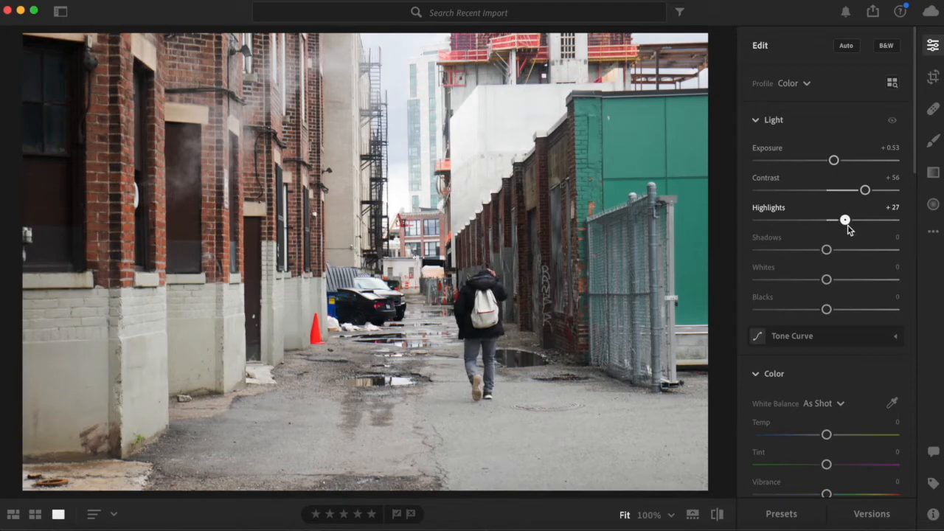
{"action": "double_click", "coordinate": [766, 211]}
{"action": "left_click_drag", "start_coordinate": [827, 219], "coordinate": [741, 250]}
- Test the Shadows in both directions and set them to +55, then lower the Whites and Blacks
{"action": "double_click", "coordinate": [766, 241]}
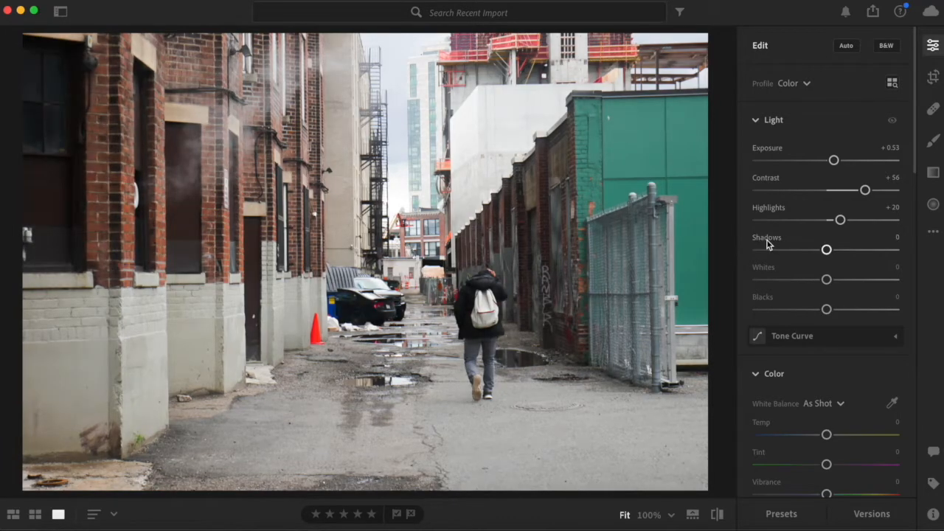
{"action": "left_click_drag", "start_coordinate": [828, 253], "coordinate": [887, 250]}
{"action": "double_click", "coordinate": [766, 239]}
{"action": "left_click_drag", "start_coordinate": [826, 250], "coordinate": [767, 245]}
{"action": "double_click", "coordinate": [770, 243]}
{"action": "left_click_drag", "start_coordinate": [832, 254], "coordinate": [865, 256]}
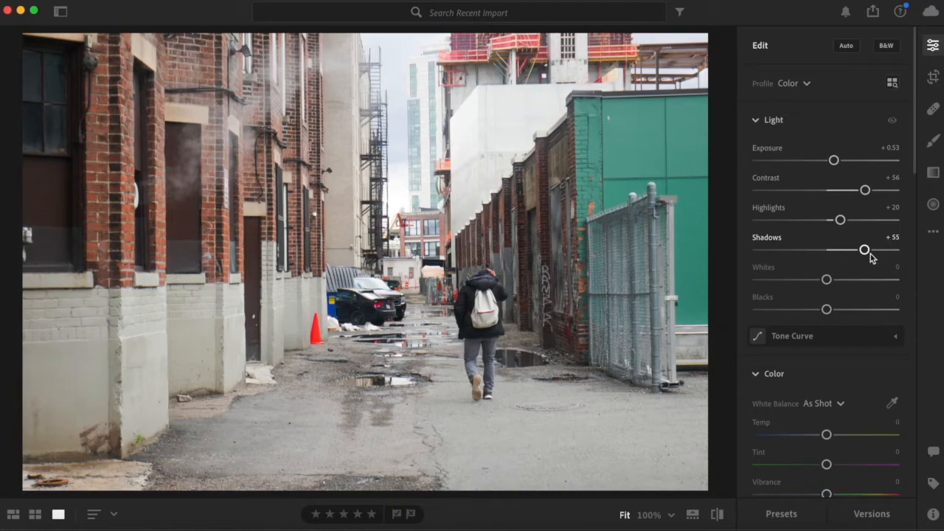
{"action": "left_click_drag", "start_coordinate": [824, 281], "coordinate": [784, 281]}
{"action": "left_click_drag", "start_coordinate": [834, 312], "coordinate": [809, 315]}
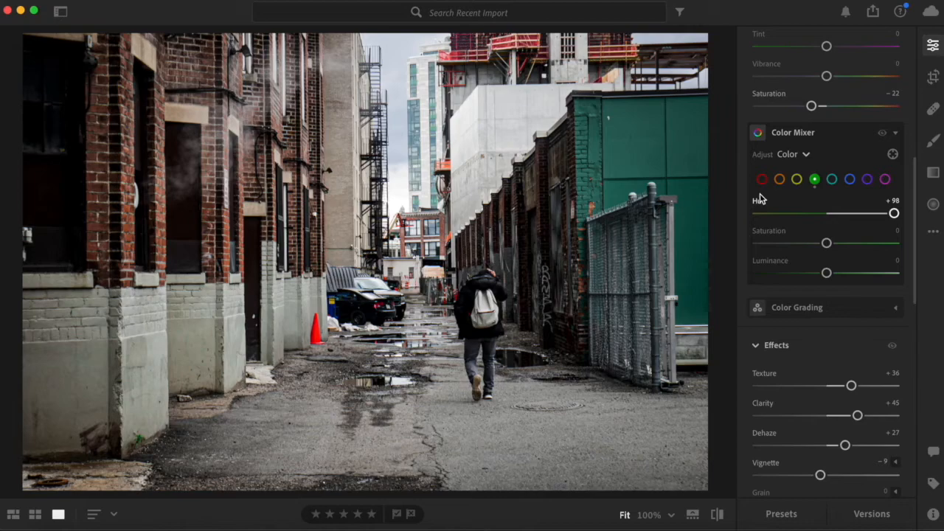
- In the Color Mixer, reset the Hue of the greens and set the Hue of the oranges to -21
{"action": "double_click", "coordinate": [760, 199]}
{"action": "mouse_move", "coordinate": [828, 213]}
{"action": "left_mouse_down"}
{"action": "mouse_move", "coordinate": [868, 217]}
{"action": "mouse_move", "coordinate": [817, 215]}
{"action": "left_mouse_up"}
- Warm the alley photo by setting the white balance Temp to +20
{"action": "scroll", "coordinate": [817, 210], "scroll_direction": "up", "scroll_amount": 3}
{"action": "scroll", "coordinate": [827, 126], "scroll_direction": "up", "scroll_amount": 2}
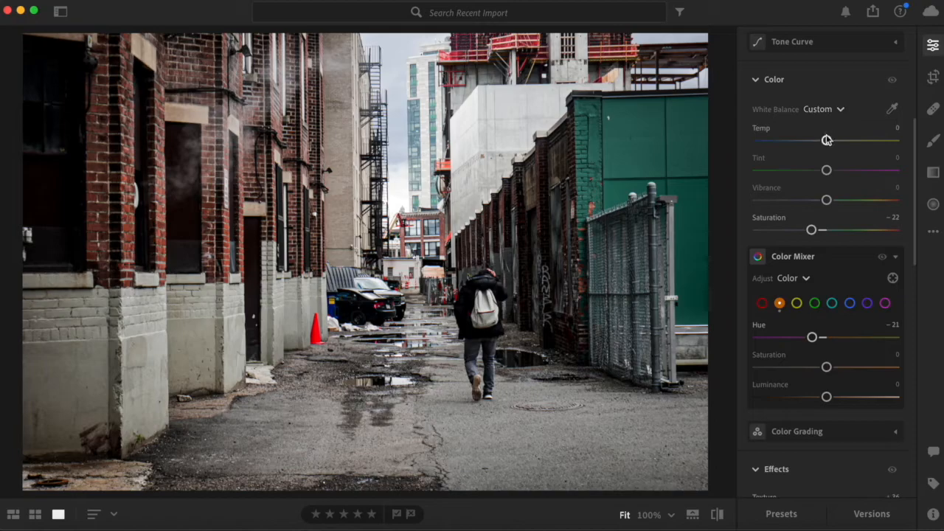
{"action": "mouse_move", "coordinate": [836, 142]}
{"action": "left_mouse_down"}
{"action": "mouse_move", "coordinate": [827, 141]}
{"action": "mouse_move", "coordinate": [843, 145]}
{"action": "left_mouse_up"}
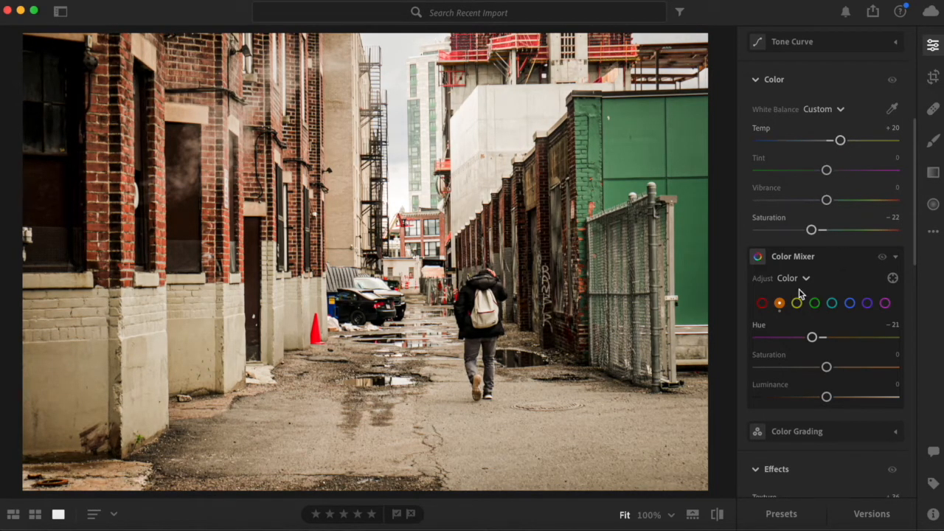